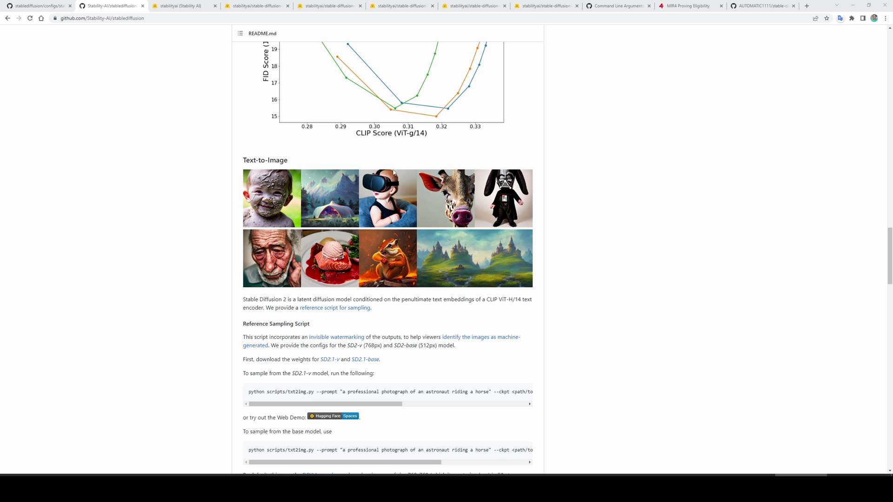
pyautogui.scroll(1, 235, 174)
pyautogui.scroll(-2, 232, 154)
pyautogui.scroll(1, 229, 126)
pyautogui.scroll(2, 229, 127)
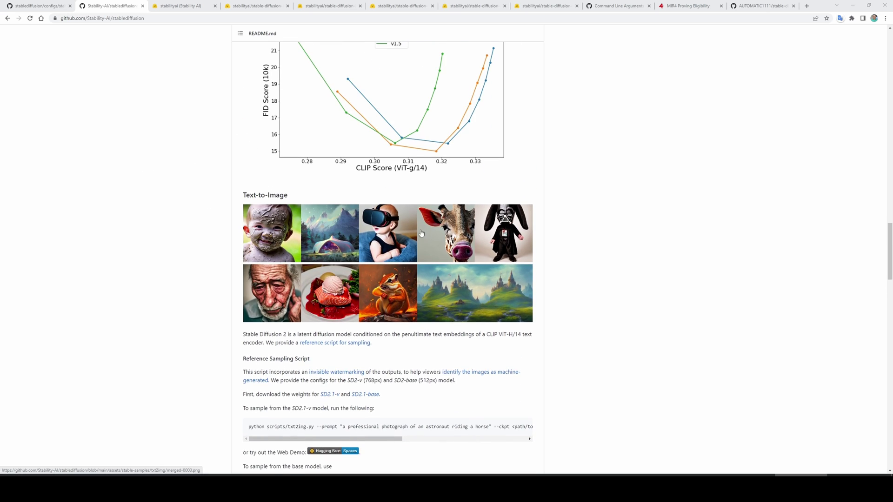
pyautogui.scroll(5, 209, 112)
pyautogui.scroll(2, 181, 91)
pyautogui.scroll(3, 155, 71)
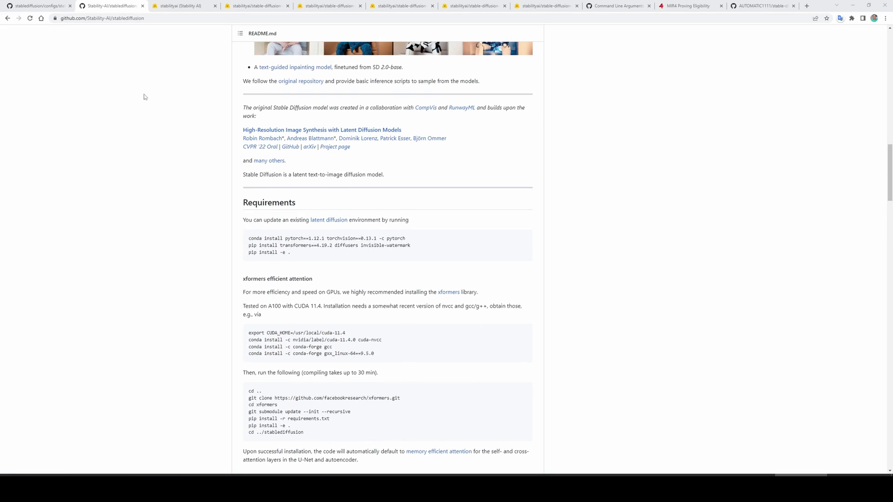
pyautogui.scroll(4, 144, 96)
pyautogui.scroll(-5, 388, 331)
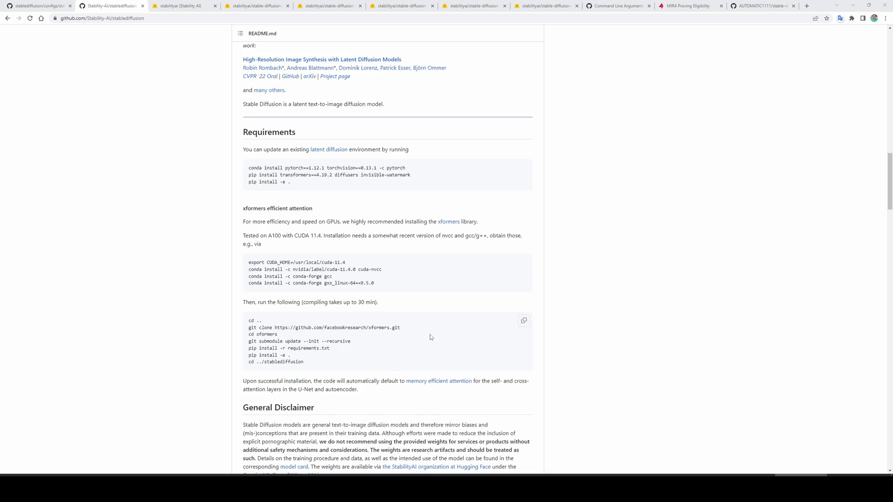
pyautogui.scroll(-4, 405, 339)
pyautogui.scroll(-3, 412, 342)
# - Switch to the Stability AI organization page on Hugging Face to see its models
pyautogui.click(172, 4)
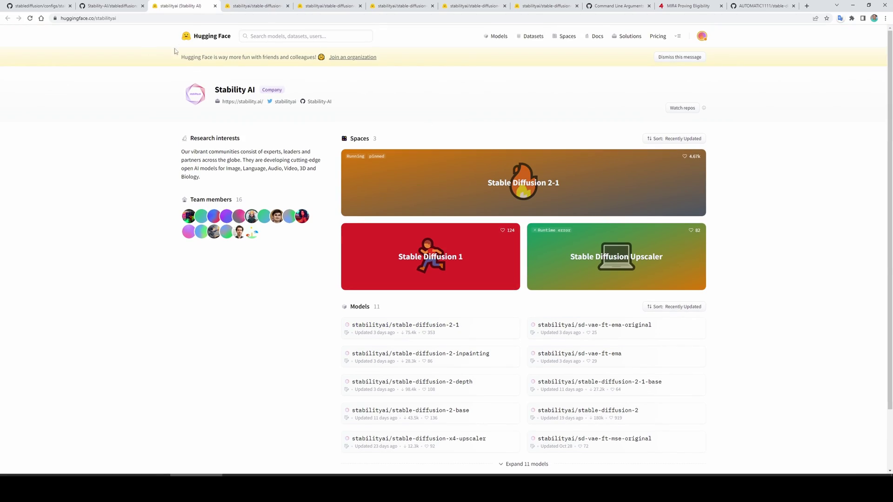
pyautogui.scroll(-2, 206, 219)
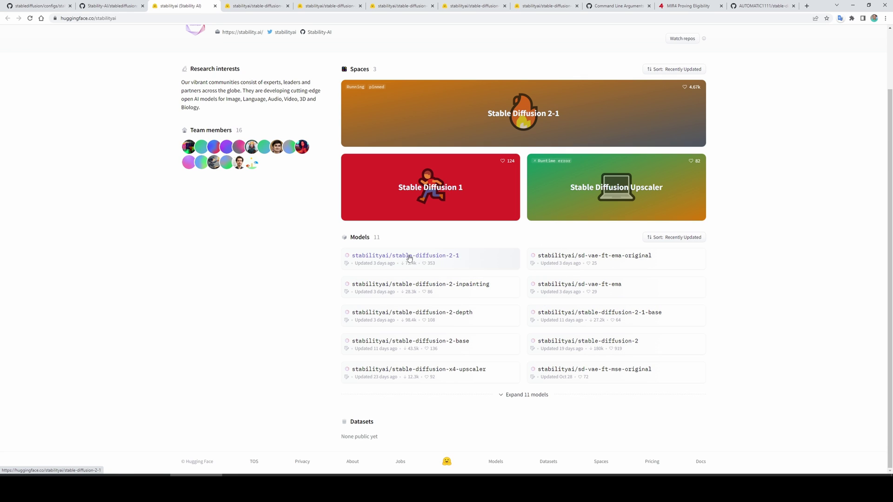
# - Open the stable-diffusion-2-1-base and 2-1 model pages, then show the 2-1 files and versions
pyautogui.middleClick(568, 318)
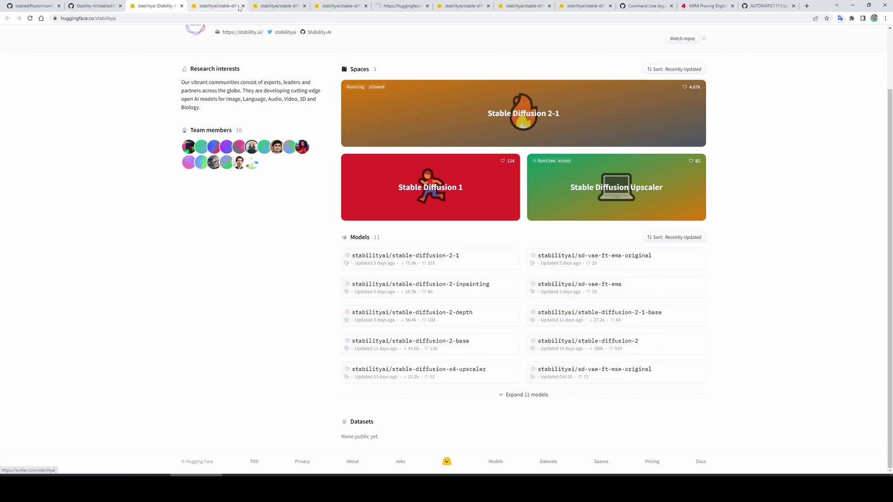
pyautogui.click(241, 7)
pyautogui.click(243, 6)
pyautogui.click(243, 6)
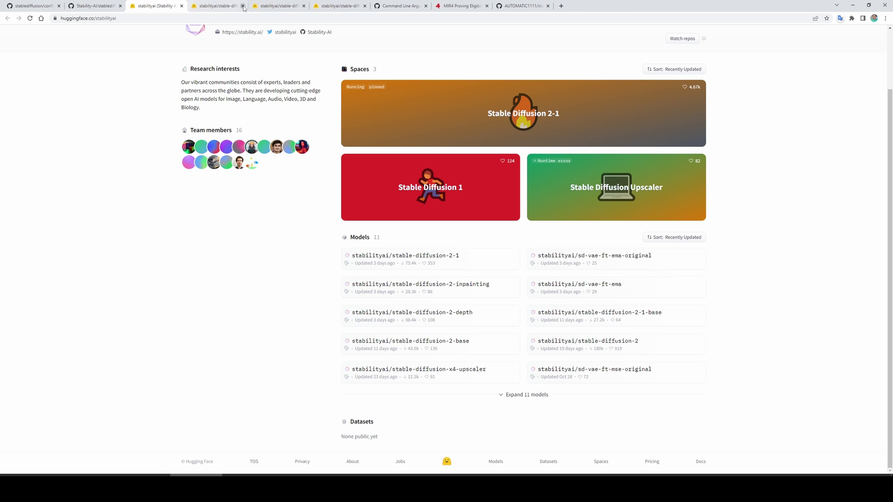
pyautogui.middleClick(419, 255)
pyautogui.middleClick(563, 313)
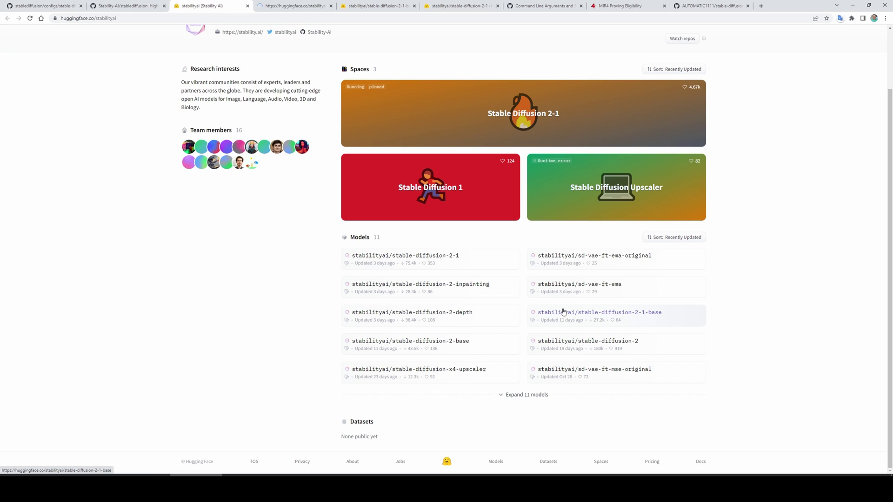
pyautogui.click(359, 5)
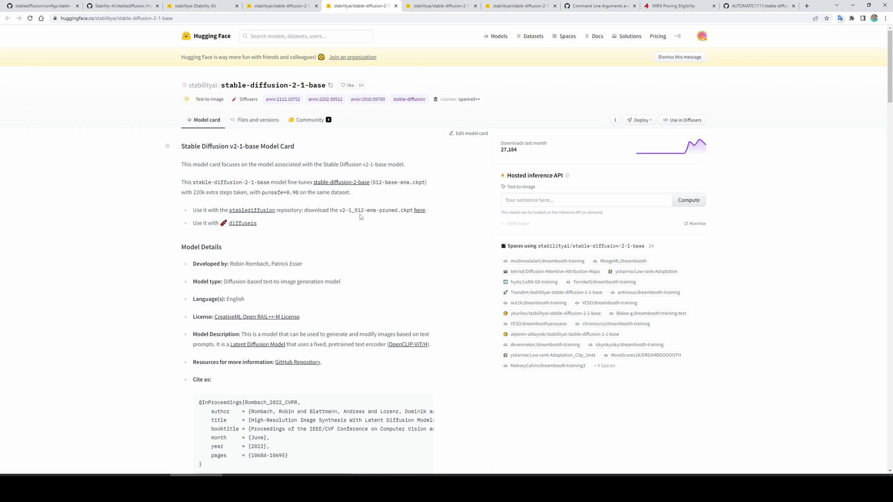
pyautogui.scroll(-1, 481, 293)
pyautogui.scroll(1, 294, 129)
pyautogui.click(275, 3)
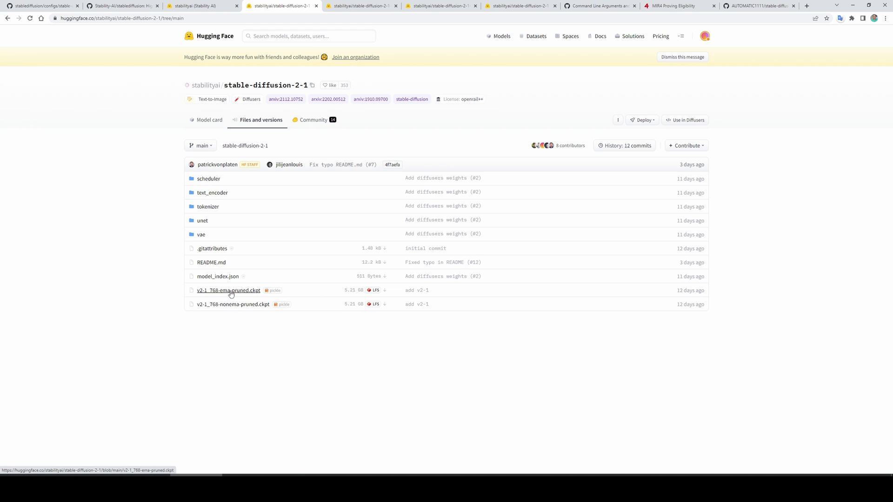
# - Download v2-1_768-ema-pruned.ckpt and return to the stable-diffusion-2-1 file list
pyautogui.click(231, 290)
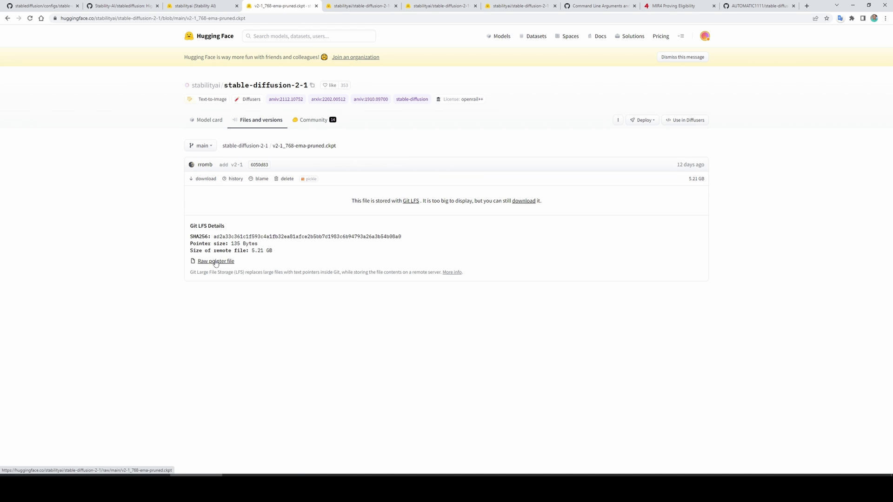
pyautogui.click(206, 179)
pyautogui.click(8, 18)
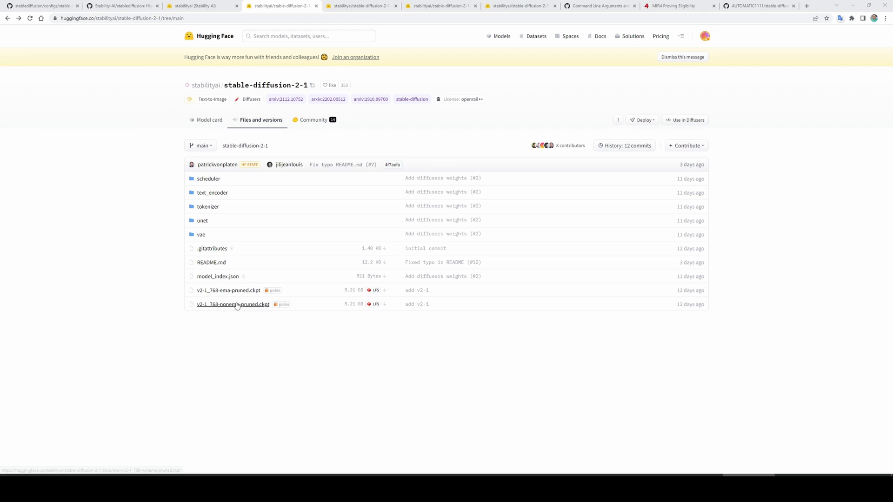
# - Cut v2-1_768-ema-pruned.ckpt from the Downloads folder in File Explorer
pyautogui.press('super')
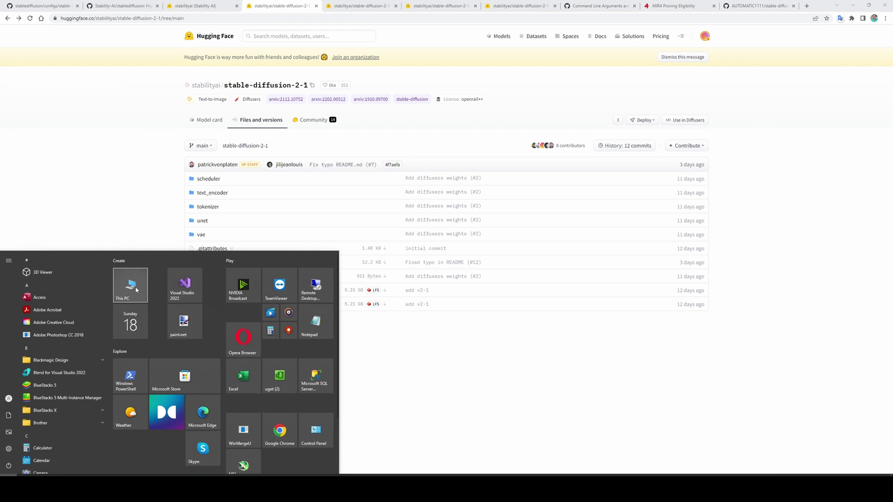
pyautogui.click(13, 438)
pyautogui.click(240, 220)
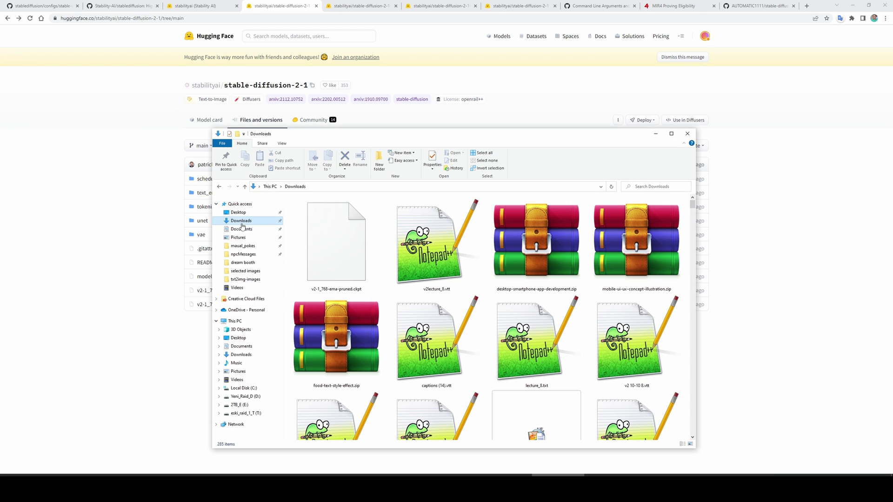
pyautogui.click(321, 238)
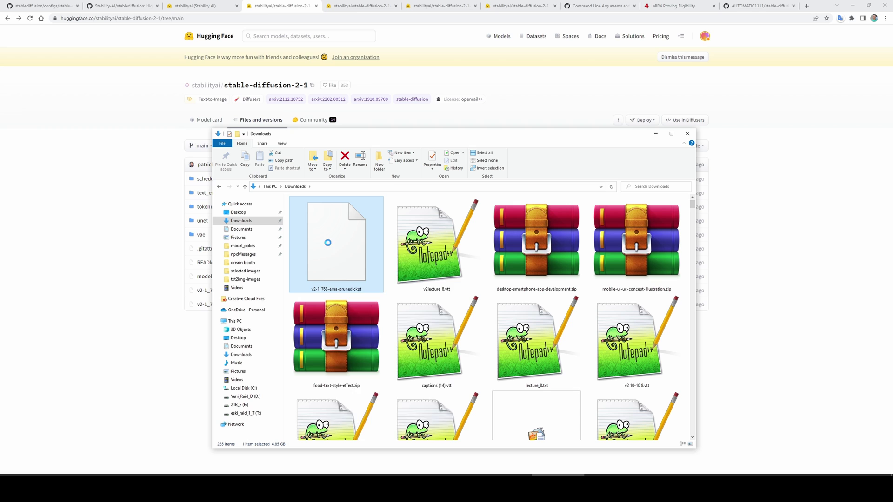
pyautogui.rightClick(329, 245)
pyautogui.click(339, 373)
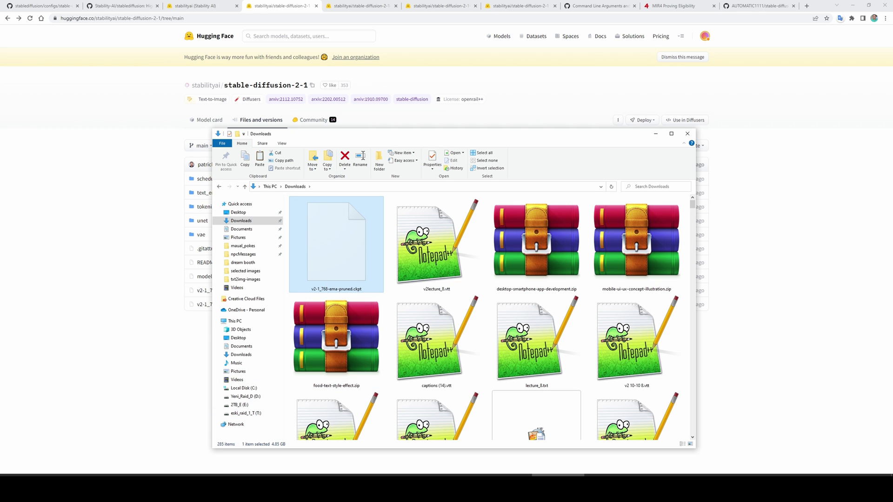
# - Move the checkpoint into C:\stable-diffusion-webui\models\Stable-diffusion
pyautogui.click(270, 186)
pyautogui.click(342, 272)
pyautogui.doubleClick(343, 272)
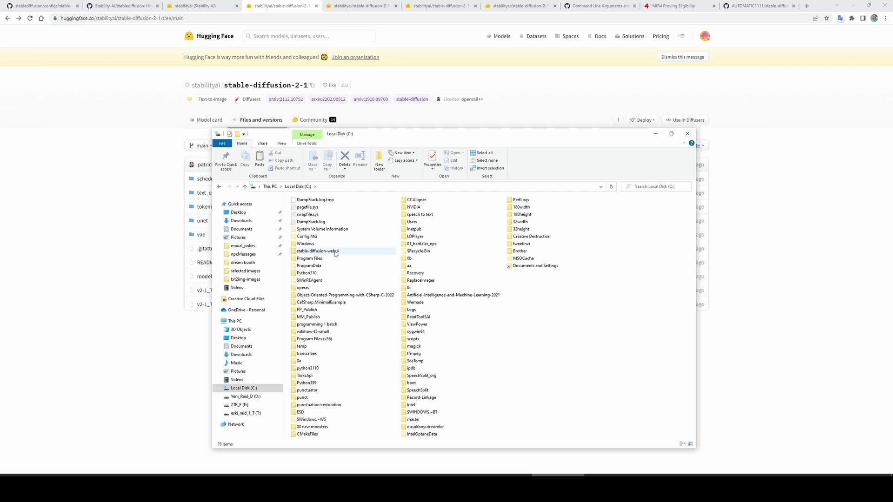
pyautogui.doubleClick(342, 254)
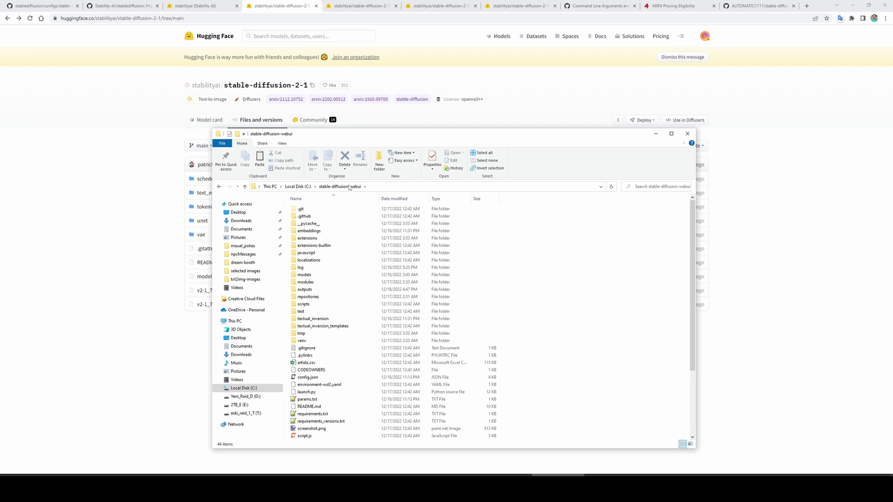
pyautogui.click(301, 275)
pyautogui.doubleClick(301, 276)
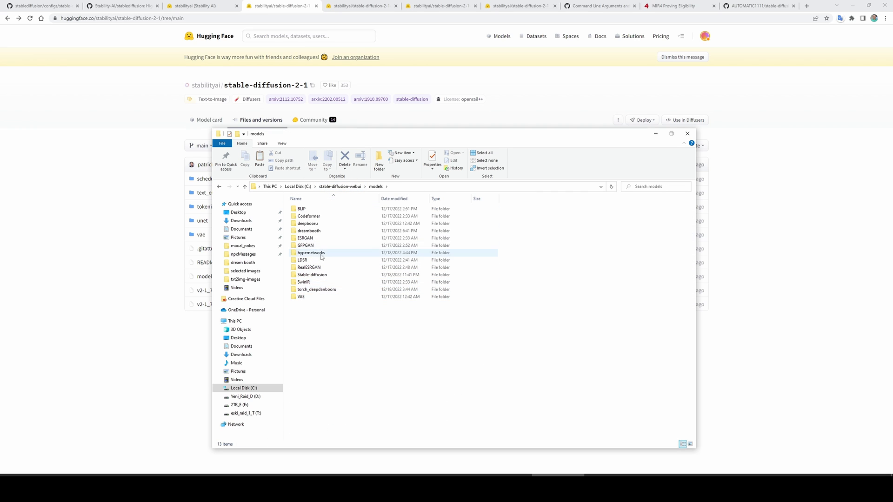
pyautogui.doubleClick(315, 278)
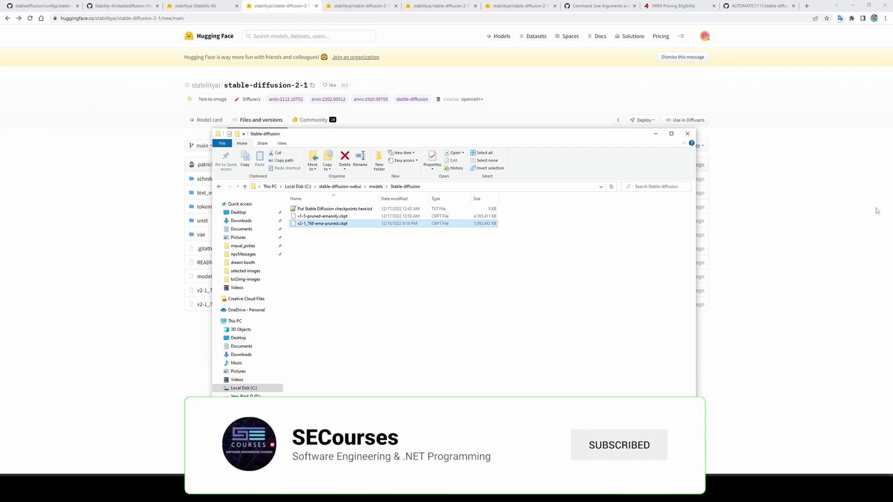
# - Open v2-inference-v.yaml from the stablediffusion configs/stable-diffusion folder in a new tab
pyautogui.click(122, 5)
pyautogui.scroll(3, 205, 194)
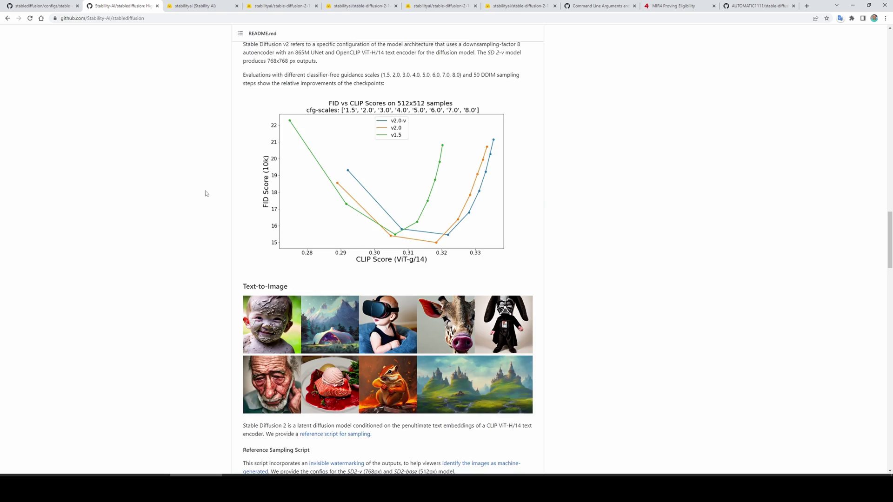
pyautogui.scroll(10, 205, 193)
pyautogui.scroll(10, 239, 194)
pyautogui.click(40, 5)
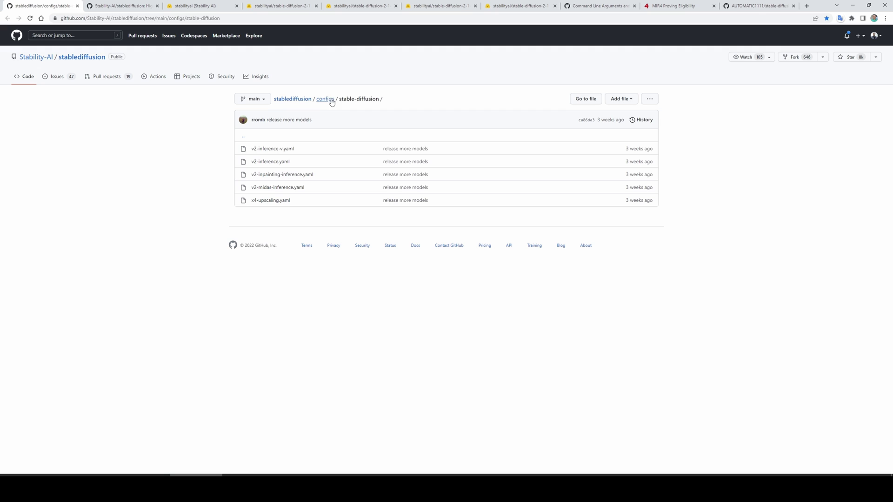
pyautogui.moveTo(348, 99); pyautogui.dragTo(383, 102)
pyautogui.click(378, 108)
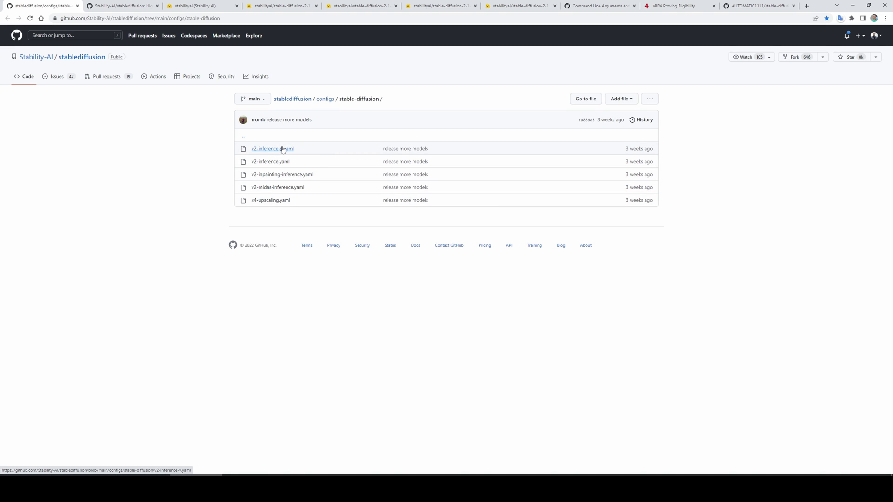
pyautogui.middleClick(285, 149)
pyautogui.hotkey('ctrl', 'Tab')
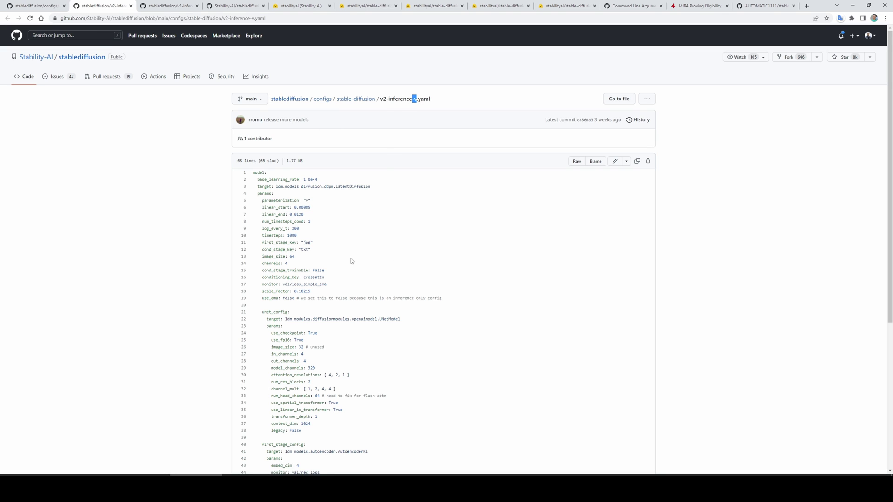
pyautogui.scroll(-3, 339, 286)
pyautogui.scroll(-3, 401, 307)
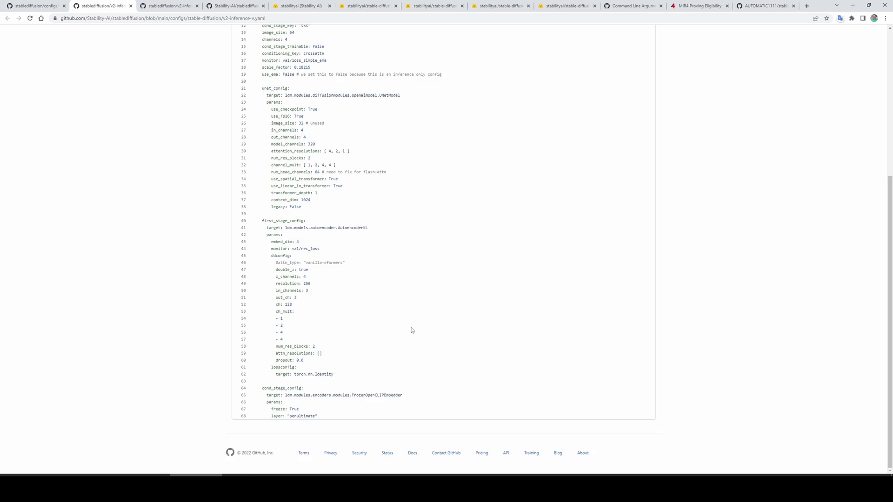
pyautogui.scroll(4, 419, 306)
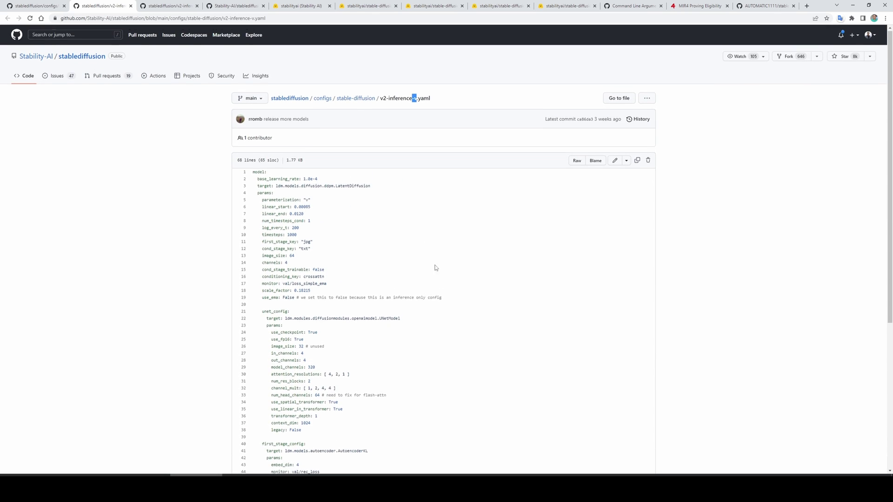
# - Save the raw v2-inference-v.yaml page into stable-diffusion-webui\models\Stable-diffusion
pyautogui.click(577, 161)
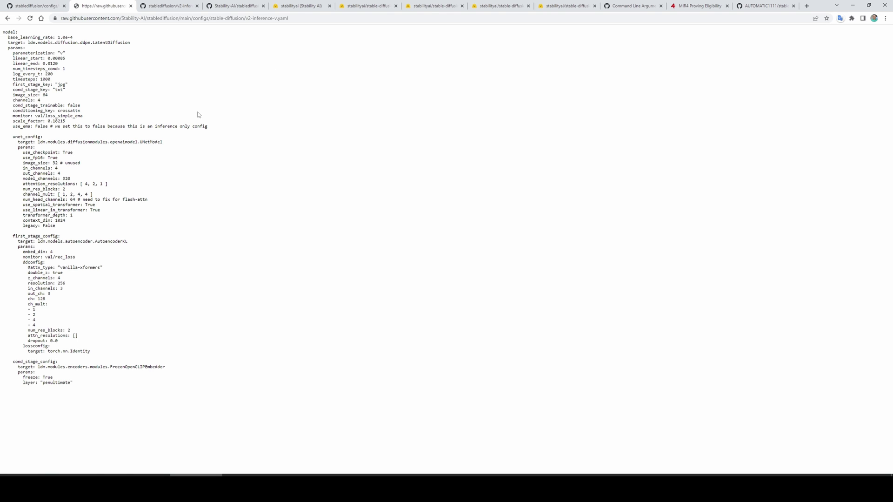
pyautogui.rightClick(198, 83)
pyautogui.click(231, 114)
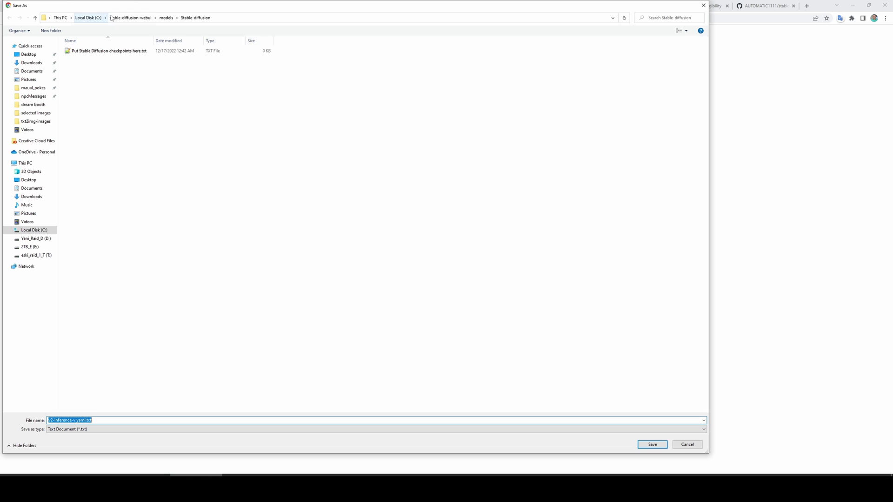
pyautogui.click(130, 18)
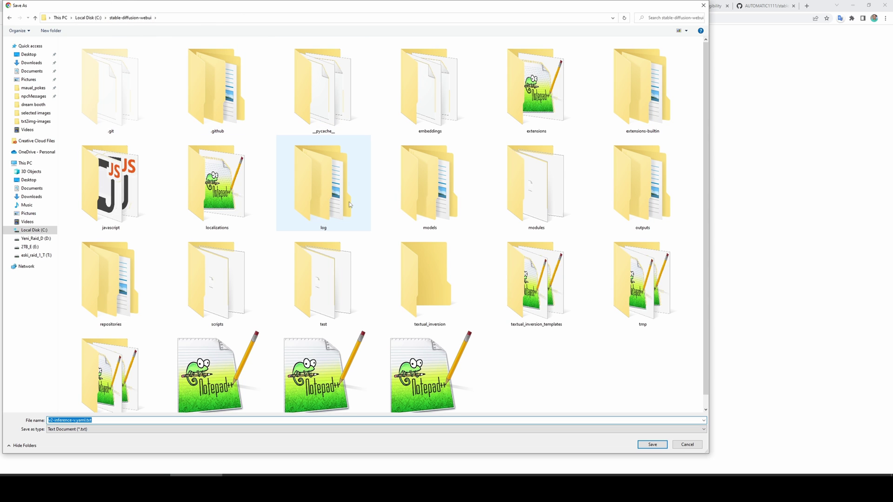
pyautogui.doubleClick(429, 185)
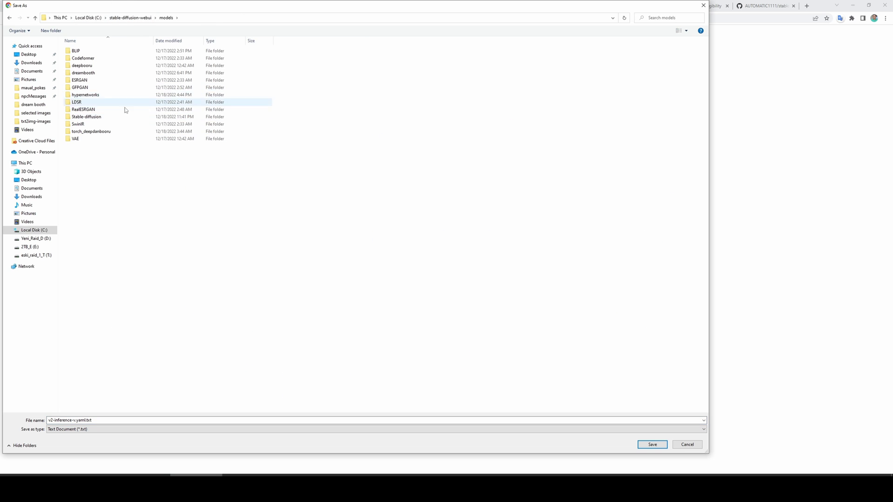
pyautogui.doubleClick(94, 118)
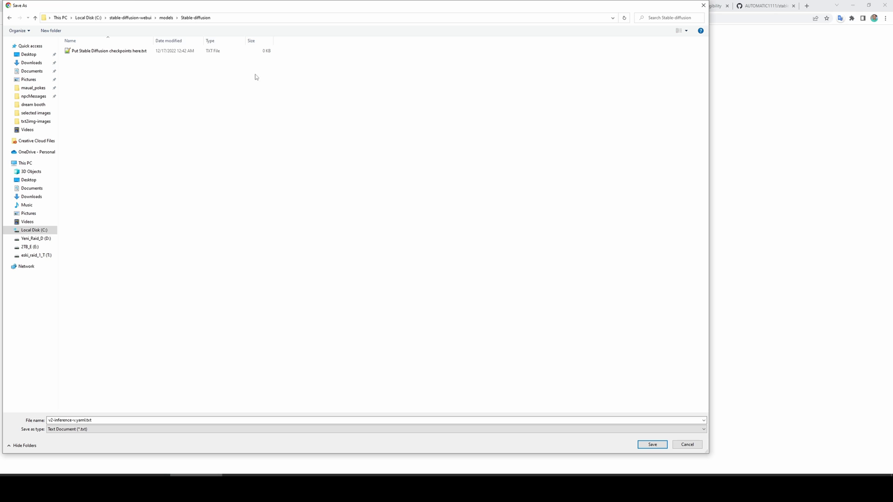
pyautogui.click(98, 419)
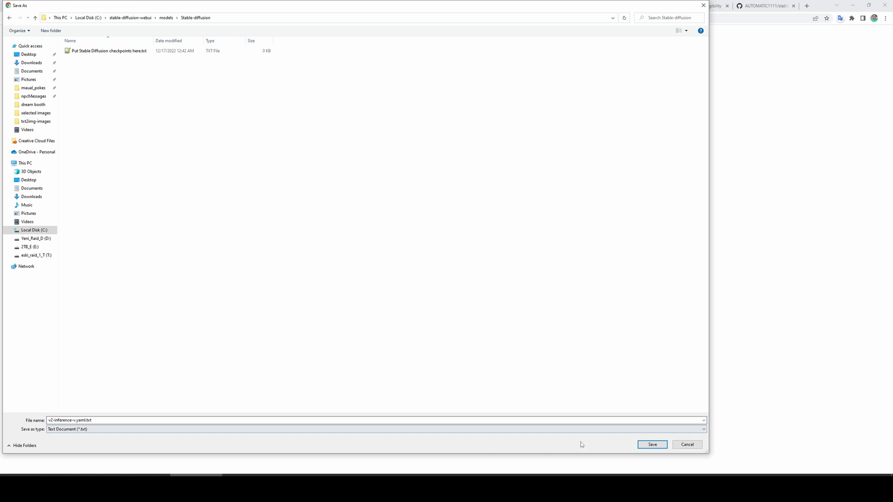
pyautogui.click(652, 445)
# - Turn on file name extensions to reveal the saved v2-inference-v.yaml.txt config
pyautogui.hotkey('alt', 'Tab')
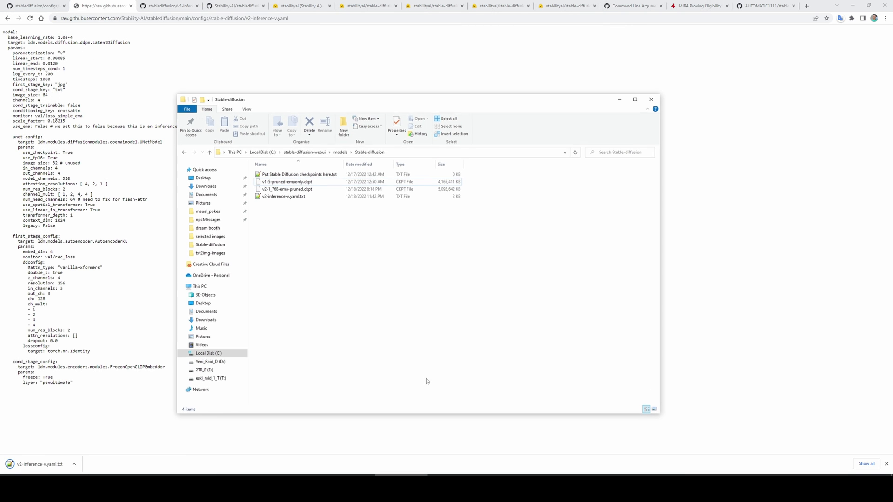
pyautogui.click(296, 195)
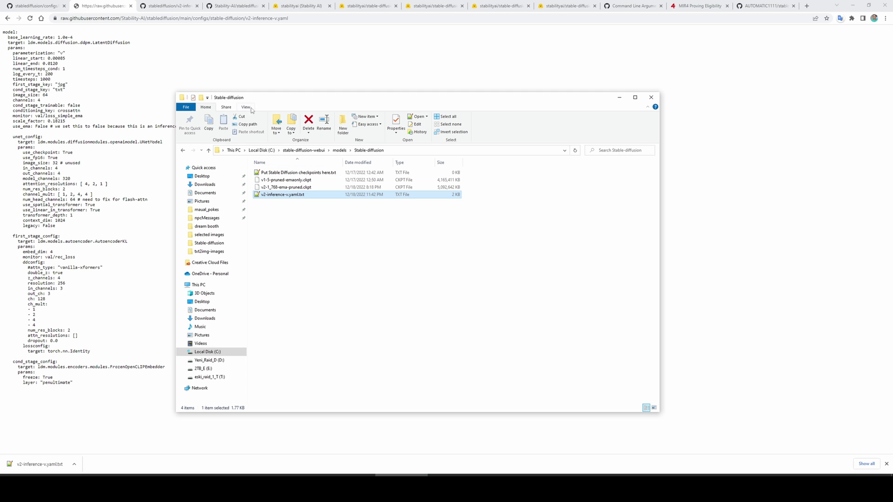
pyautogui.click(309, 196)
pyautogui.moveTo(309, 195); pyautogui.dragTo(288, 197)
pyautogui.click(300, 223)
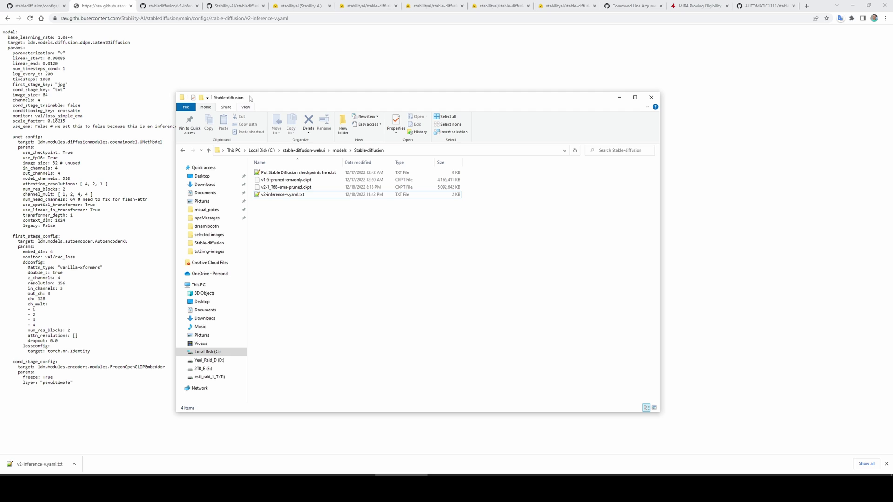
pyautogui.click(246, 107)
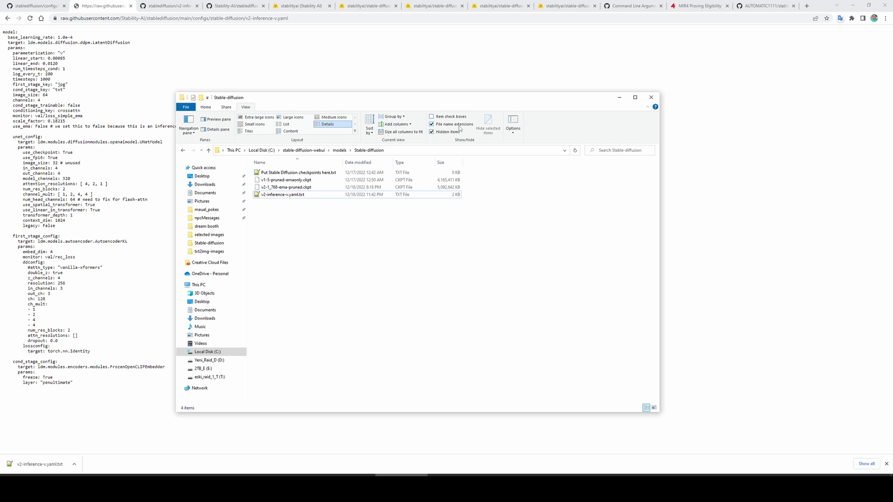
pyautogui.click(442, 127)
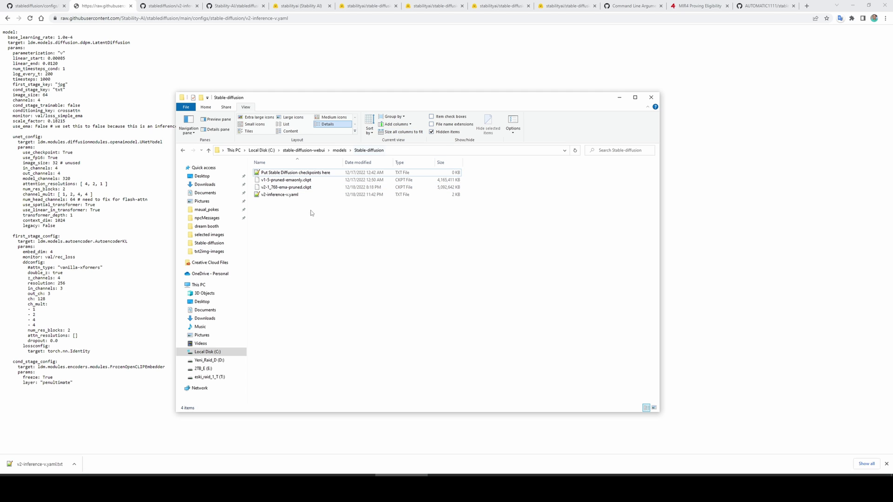
pyautogui.click(329, 196)
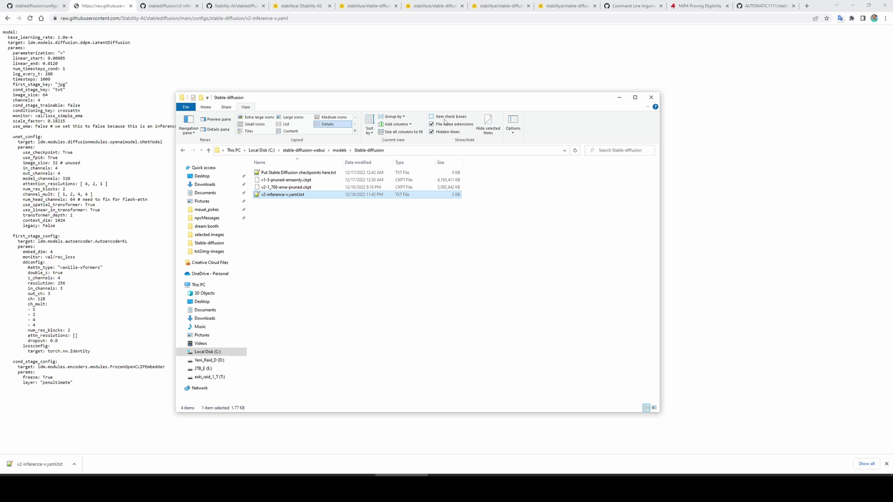
pyautogui.click(313, 213)
# - Remove the .txt ending so the config is named v2-inference-v.yaml
pyautogui.rightClick(302, 195)
pyautogui.click(329, 374)
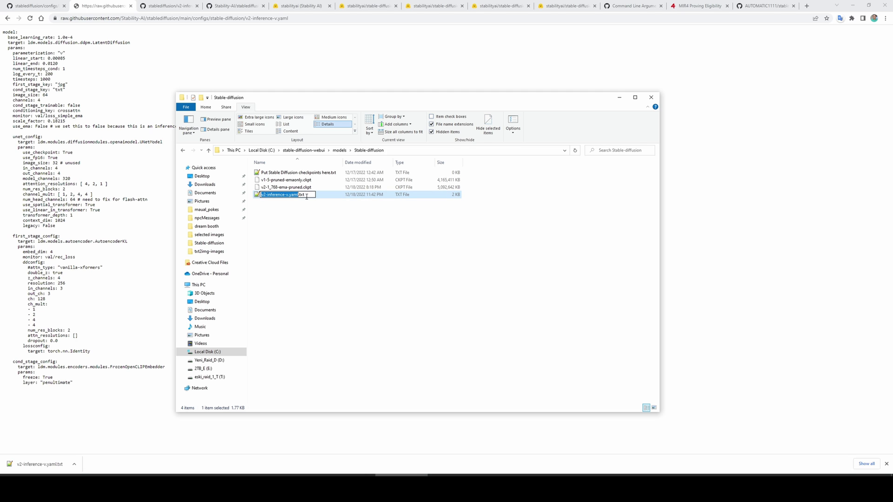
pyautogui.press('End')
pyautogui.press('BackSpace')
pyautogui.press('BackSpace')
pyautogui.press('BackSpace')
pyautogui.click(332, 244)
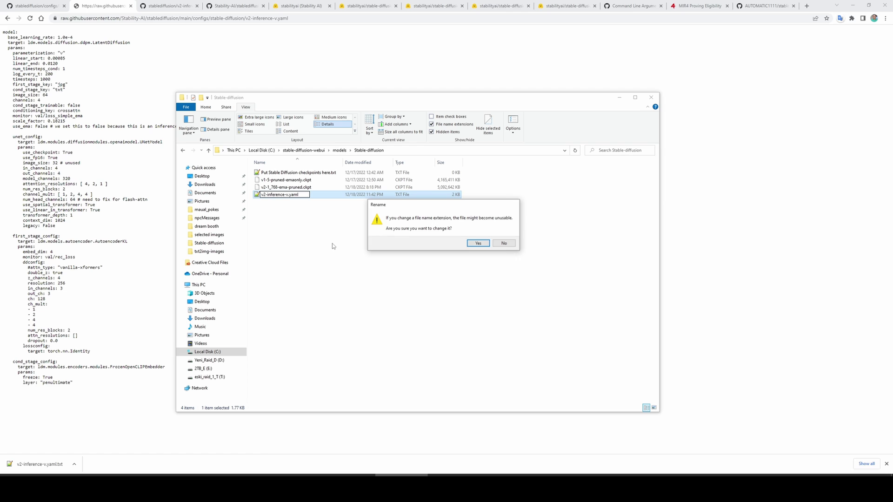
pyautogui.click(477, 242)
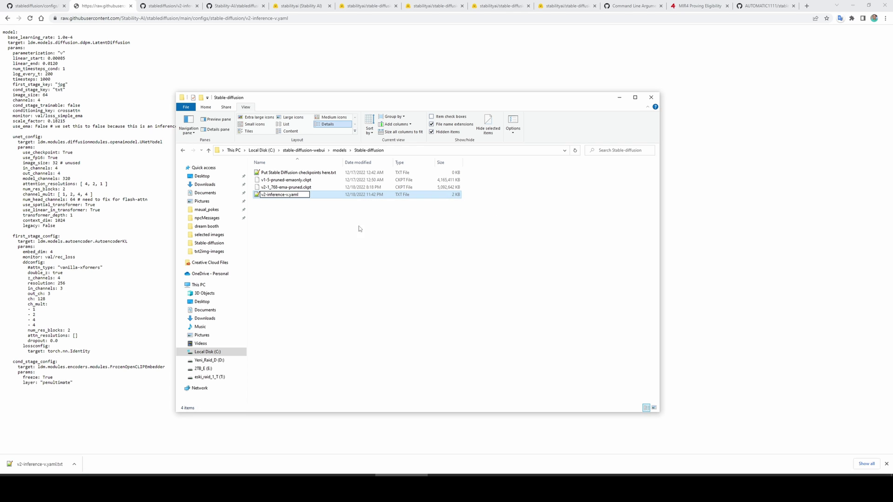
pyautogui.click(284, 196)
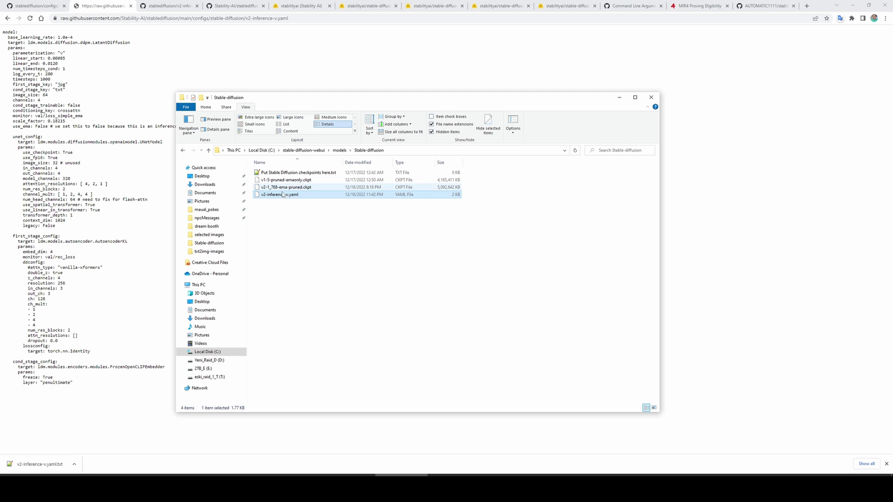
# - Copy the name of the v2-1_768-ema-pruned.ckpt checkpoint without changing it
pyautogui.click(296, 189)
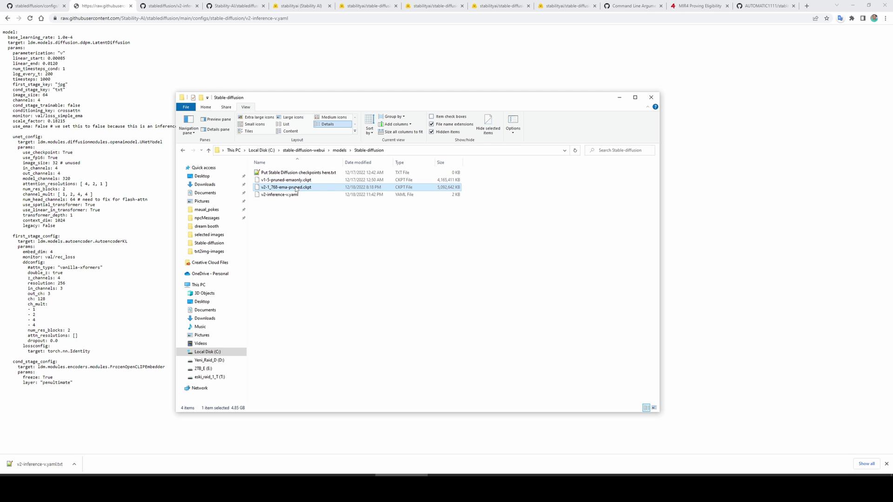
pyautogui.rightClick(296, 188)
pyautogui.click(320, 342)
pyautogui.rightClick(286, 187)
pyautogui.click(303, 207)
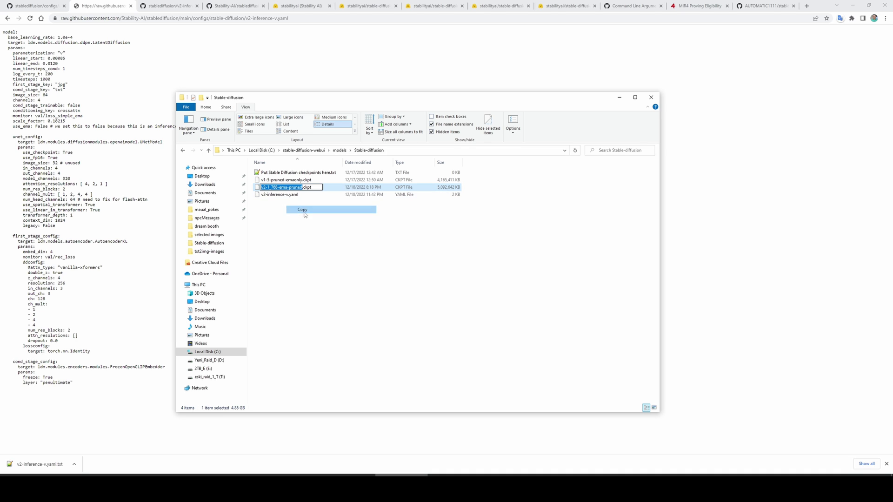
pyautogui.click(281, 195)
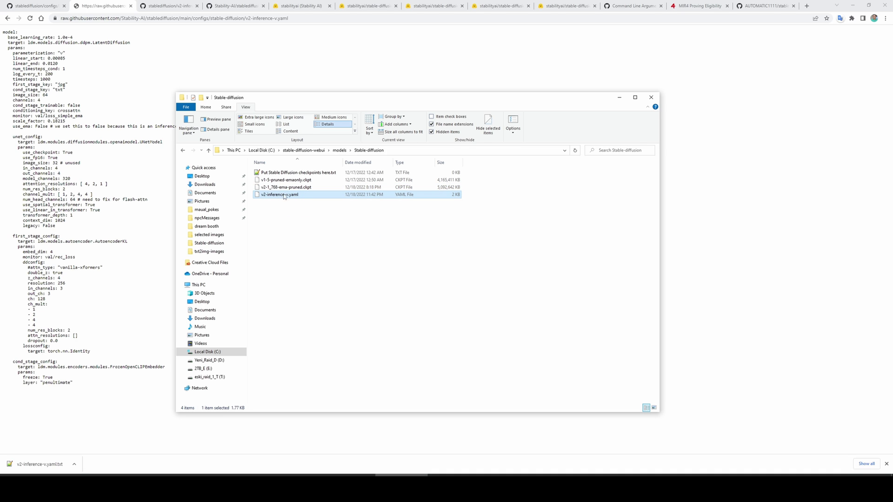
# - Rename the config to v2-1_768-ema-pruned.yaml by pasting the copied checkpoint name
pyautogui.rightClick(284, 197)
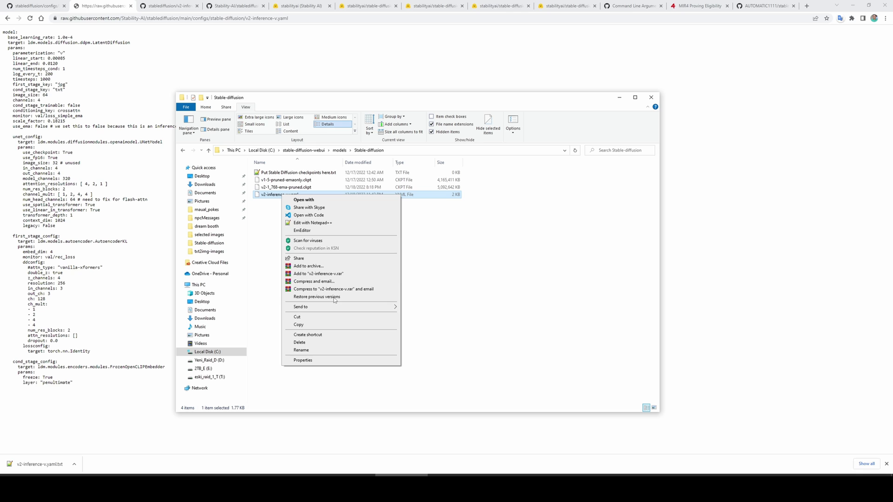
pyautogui.click(436, 275)
pyautogui.click(298, 199)
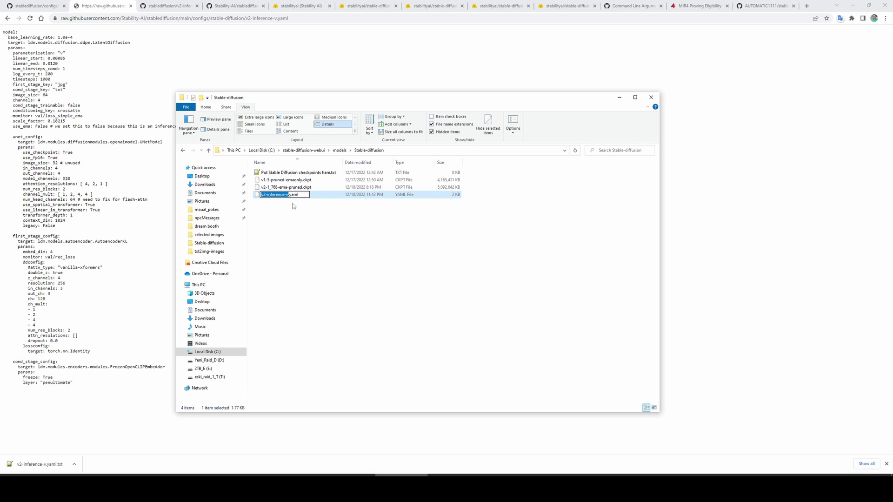
pyautogui.write('v2-1_768-ema-pruned')
pyautogui.click(311, 224)
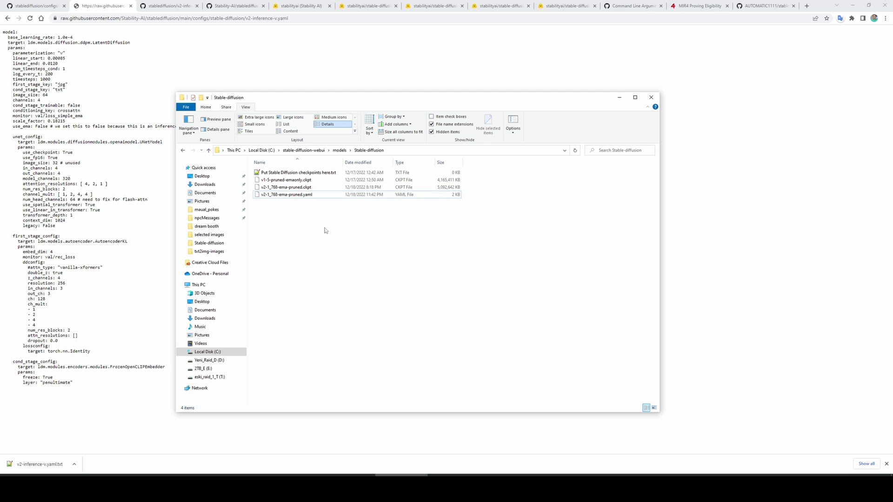
pyautogui.moveTo(324, 227)
pyautogui.mouseDown()
pyautogui.moveTo(288, 195)
pyautogui.moveTo(293, 185)
pyautogui.mouseUp()
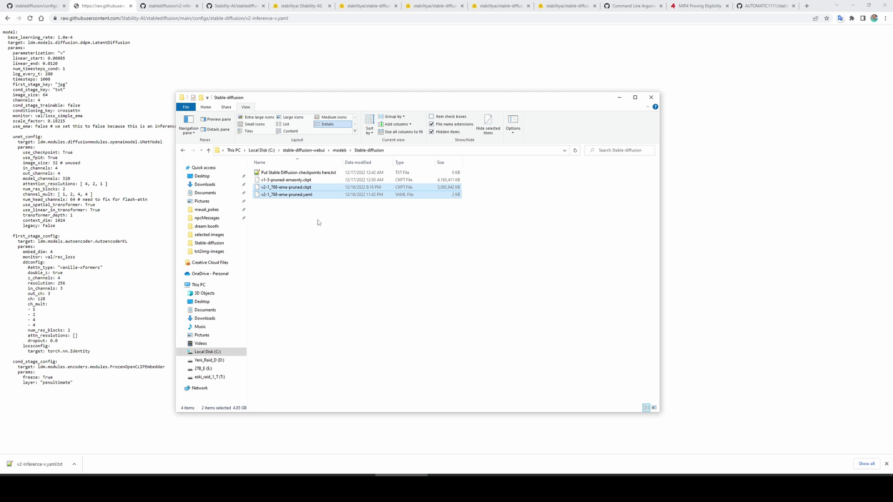
# - Go up to the stable-diffusion-webui folder and select webui-user.bat
pyautogui.click(315, 152)
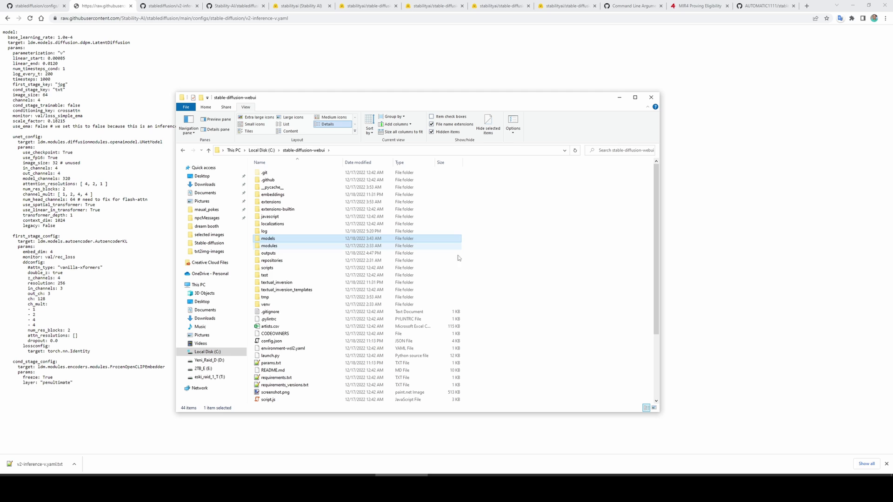
pyautogui.scroll(-3, 500, 285)
pyautogui.scroll(-2, 521, 280)
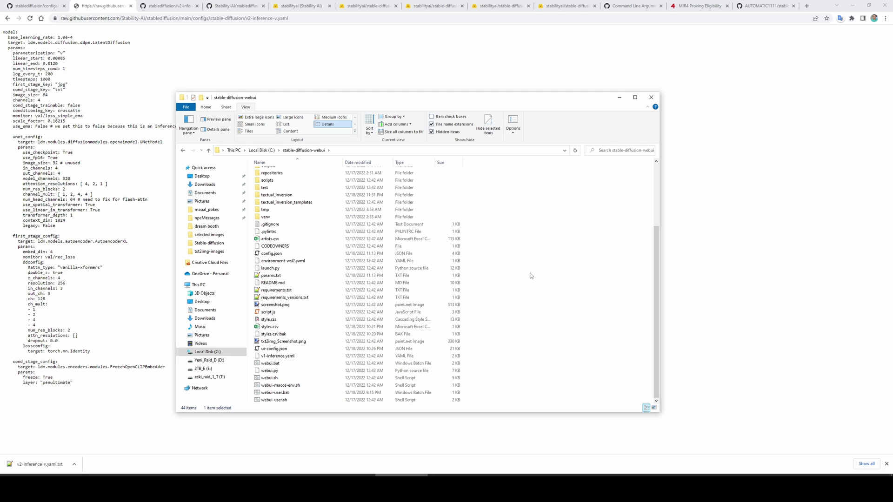
pyautogui.click(276, 394)
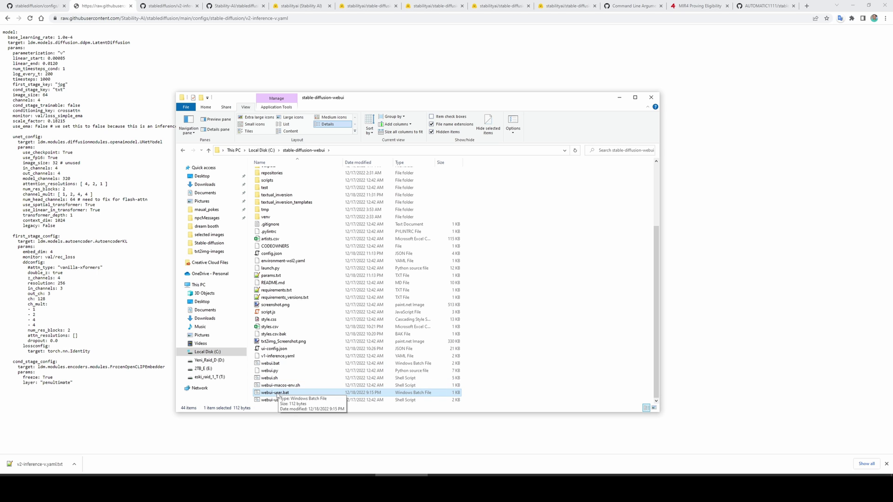
pyautogui.rightClick(276, 394)
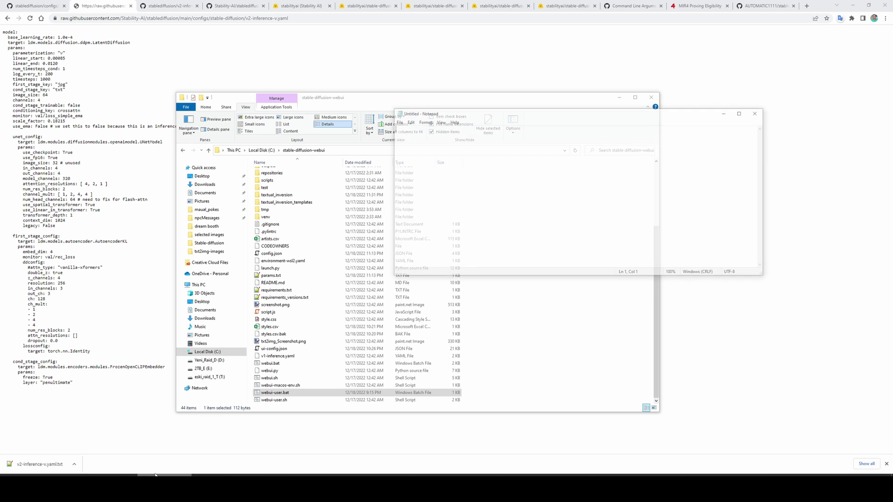
# - Open webui-user.bat in Notepad and highlight the --xformers and --no-half arguments
pyautogui.moveTo(452, 116); pyautogui.dragTo(453, 132)
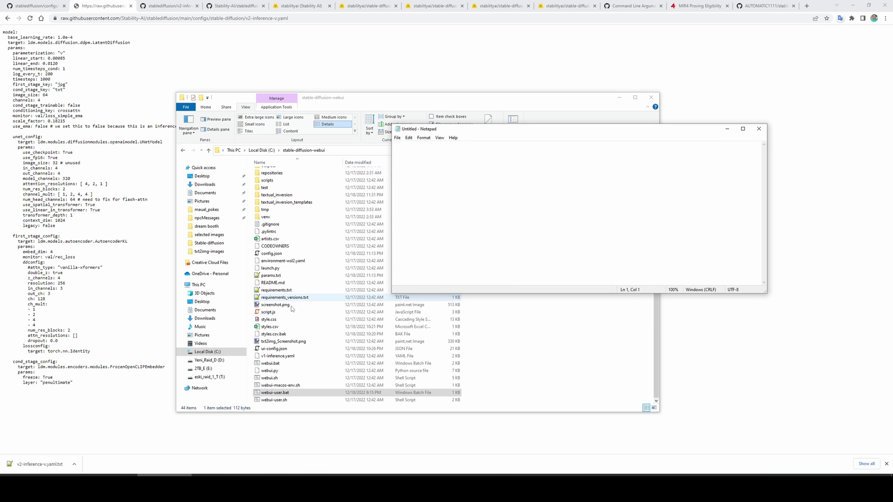
pyautogui.moveTo(275, 392)
pyautogui.mouseDown()
pyautogui.moveTo(419, 269)
pyautogui.moveTo(480, 188)
pyautogui.mouseUp()
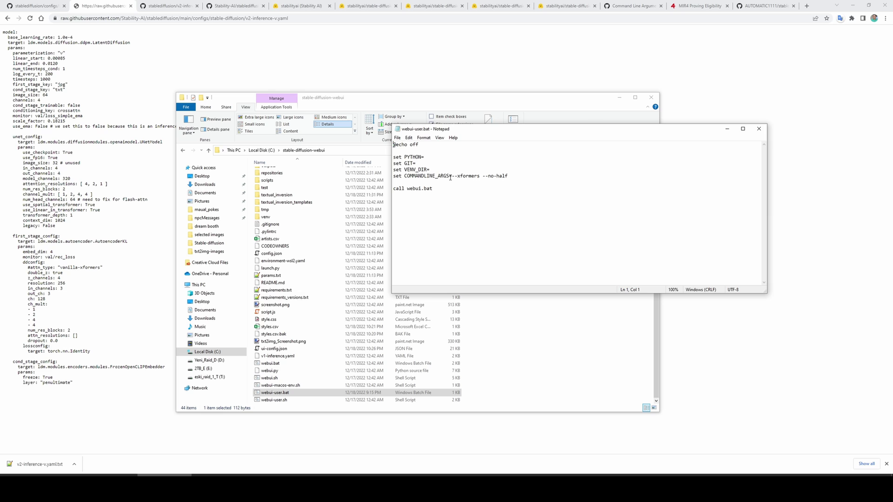
pyautogui.keyDown('ctrl'); pyautogui.scroll(4, 461, 182); pyautogui.keyUp('ctrl')
pyautogui.keyDown('ctrl'); pyautogui.scroll(6, 527, 219); pyautogui.keyUp('ctrl')
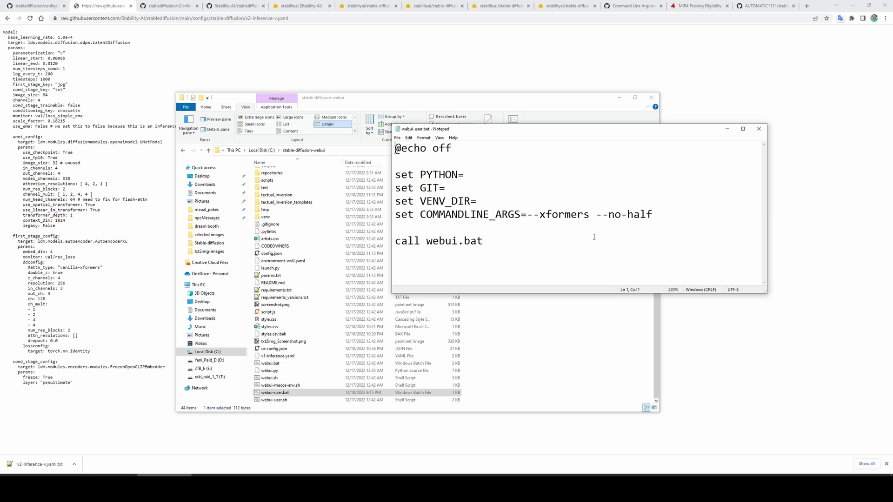
pyautogui.keyDown('ctrl'); pyautogui.scroll(6, 593, 235); pyautogui.keyUp('ctrl')
pyautogui.moveTo(549, 229); pyautogui.dragTo(564, 231)
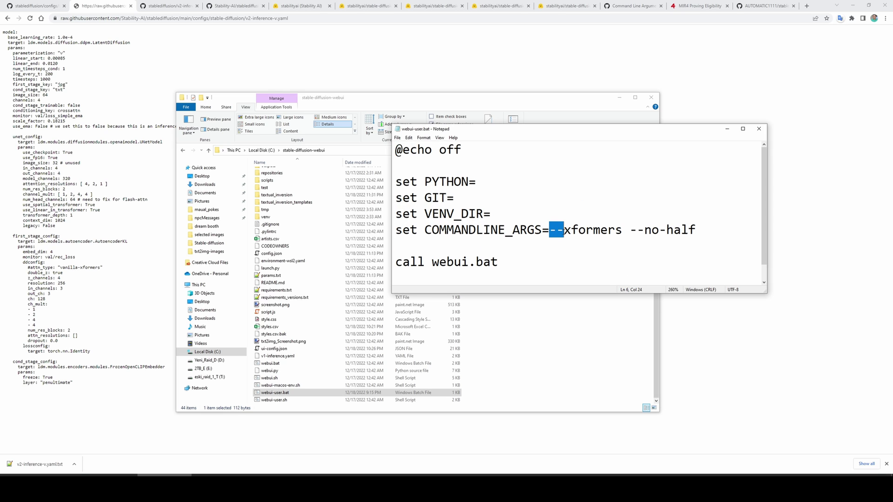
pyautogui.click(585, 230)
pyautogui.moveTo(630, 230)
pyautogui.mouseDown()
pyautogui.moveTo(668, 230)
pyautogui.moveTo(553, 228)
pyautogui.mouseUp()
pyautogui.click(654, 239)
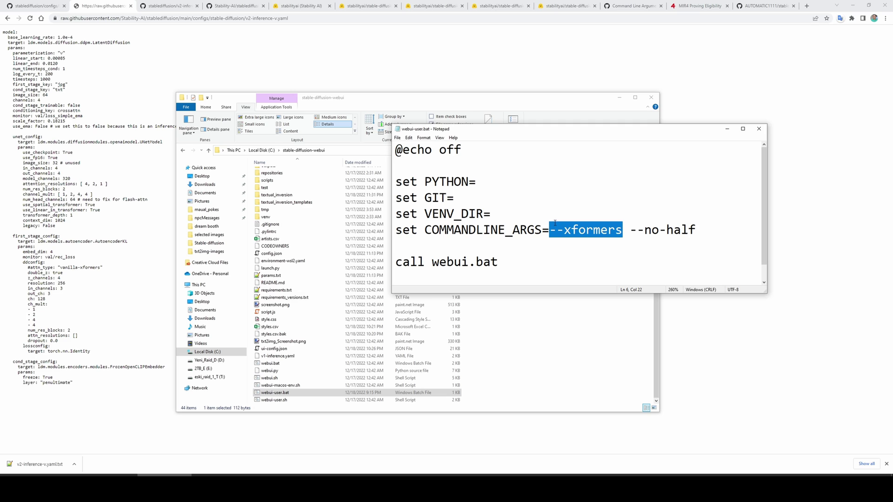
pyautogui.moveTo(712, 229); pyautogui.dragTo(630, 227)
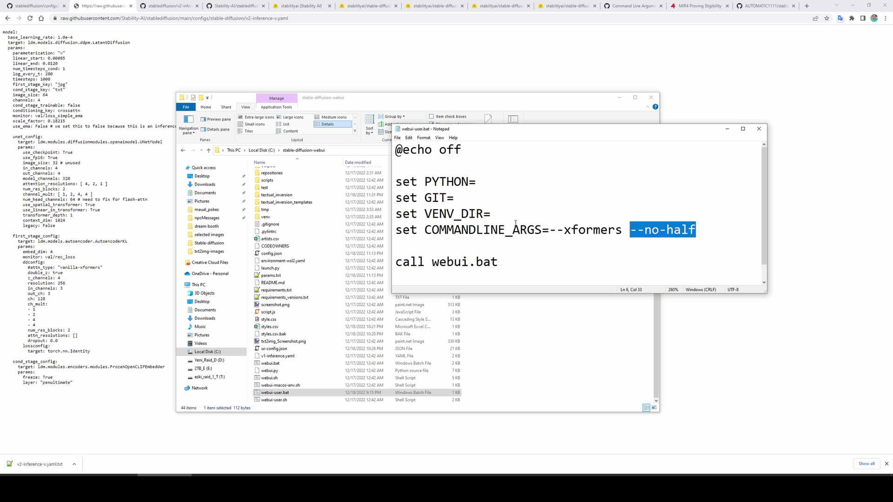
# - Read the --no-half entry on the arguments wiki, then return to webui-user.bat
pyautogui.click(631, 5)
pyautogui.scroll(5, 549, 251)
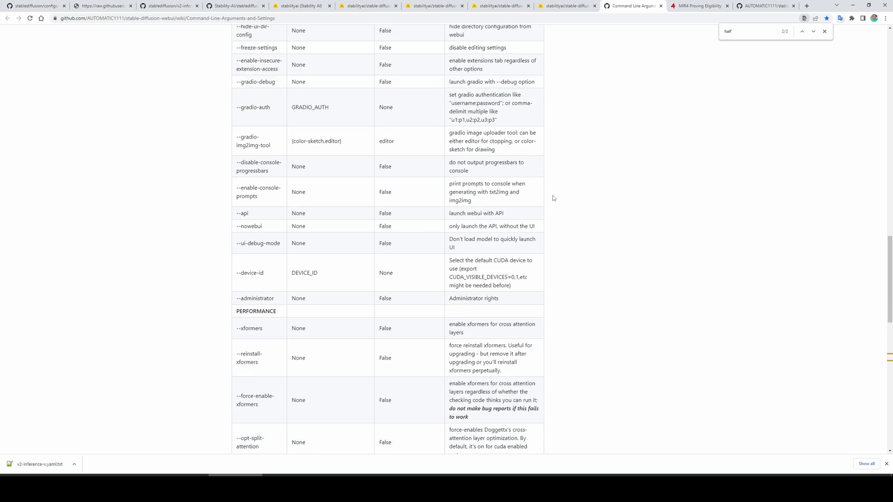
pyautogui.scroll(5, 549, 250)
pyautogui.scroll(5, 549, 250)
pyautogui.scroll(5, 544, 251)
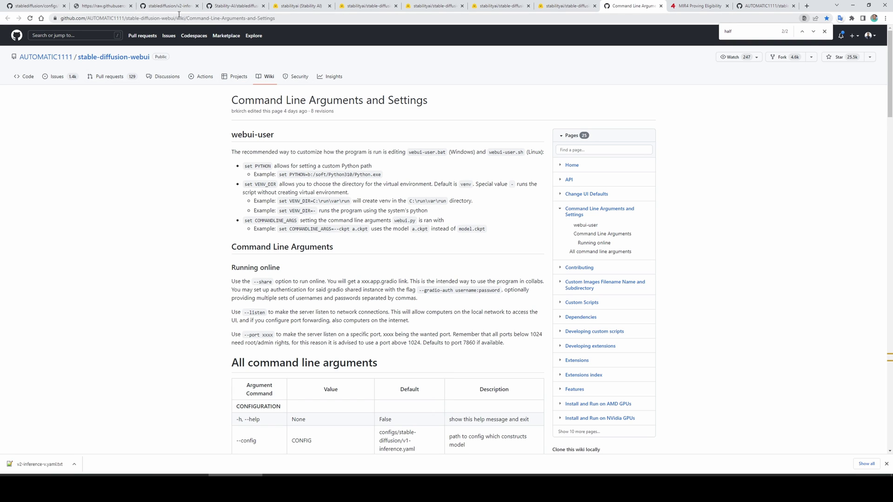
pyautogui.scroll(-5, 295, 259)
pyautogui.scroll(-3, 295, 260)
pyautogui.scroll(-4, 296, 260)
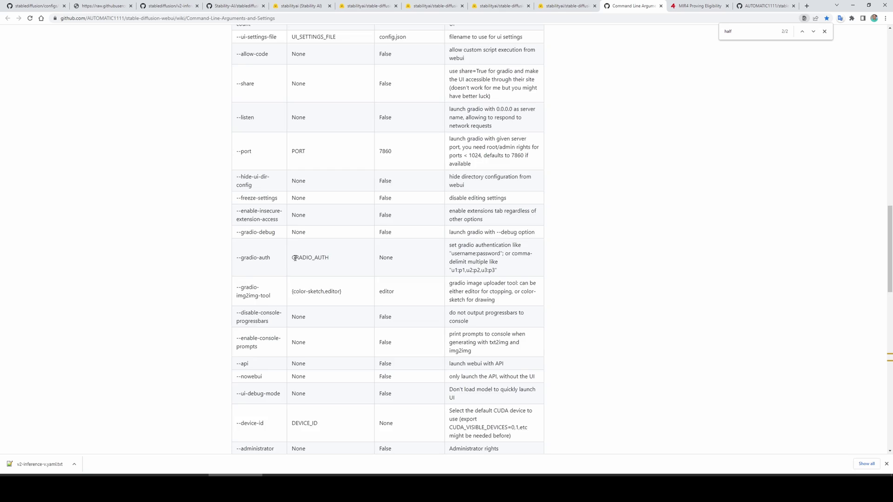
pyautogui.scroll(-4, 297, 259)
pyautogui.scroll(-5, 296, 258)
pyautogui.scroll(-2, 296, 257)
pyautogui.scroll(3, 340, 225)
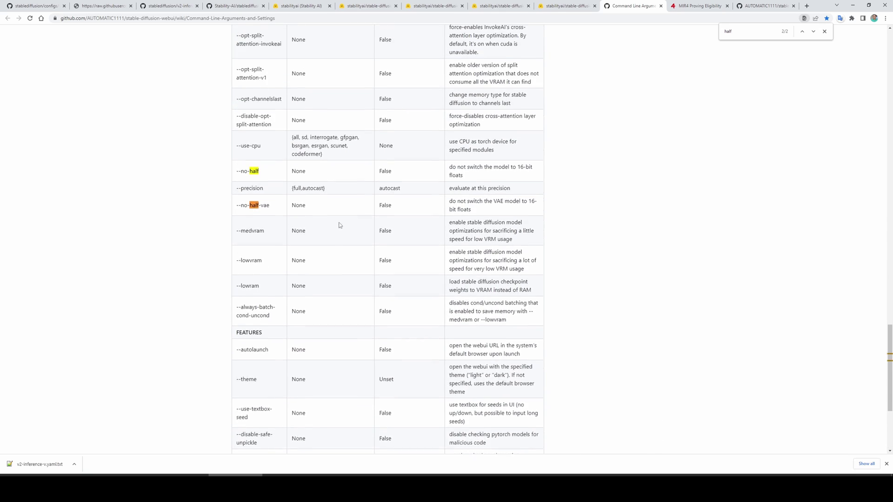
pyautogui.scroll(2, 608, 177)
pyautogui.scroll(5, 537, 217)
pyautogui.scroll(4, 573, 259)
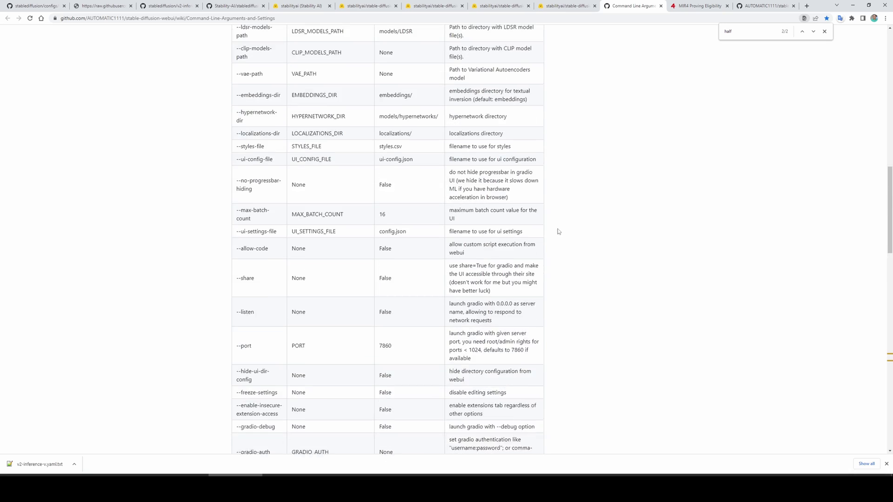
pyautogui.scroll(3, 557, 230)
pyautogui.scroll(2, 565, 223)
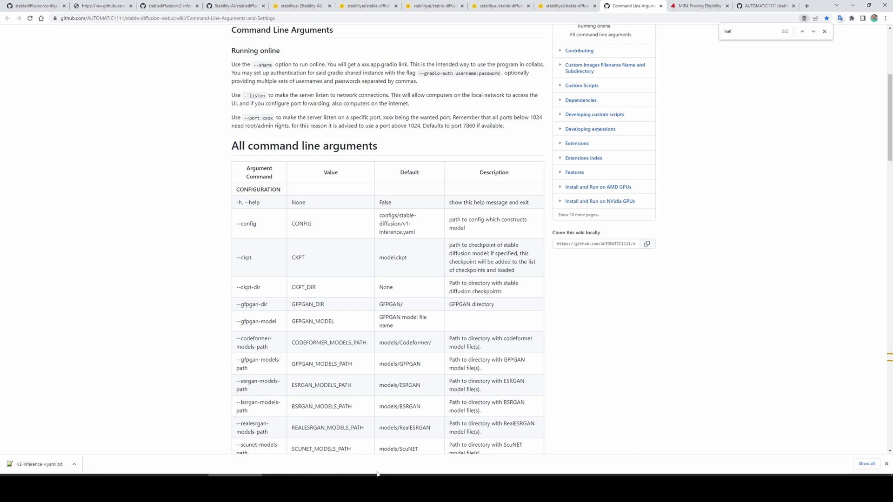
pyautogui.hotkey('alt', 'Tab')
pyautogui.click(702, 230)
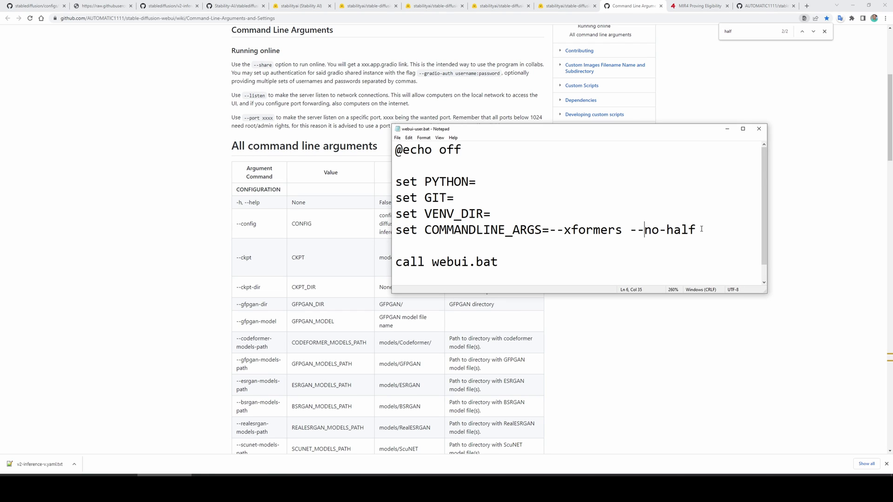
# - Save and close webui-user.bat, returning to the stable-diffusion-webui folder
pyautogui.click(398, 138)
pyautogui.click(412, 171)
pyautogui.click(757, 130)
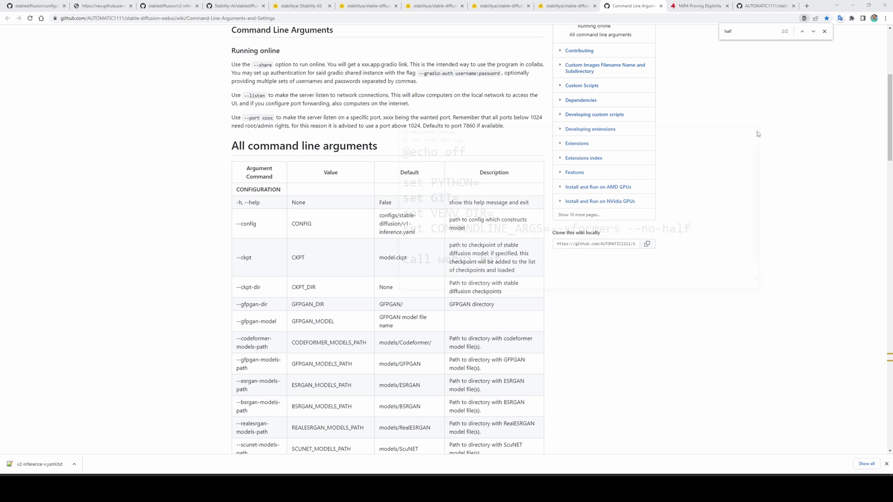
pyautogui.click(402, 476)
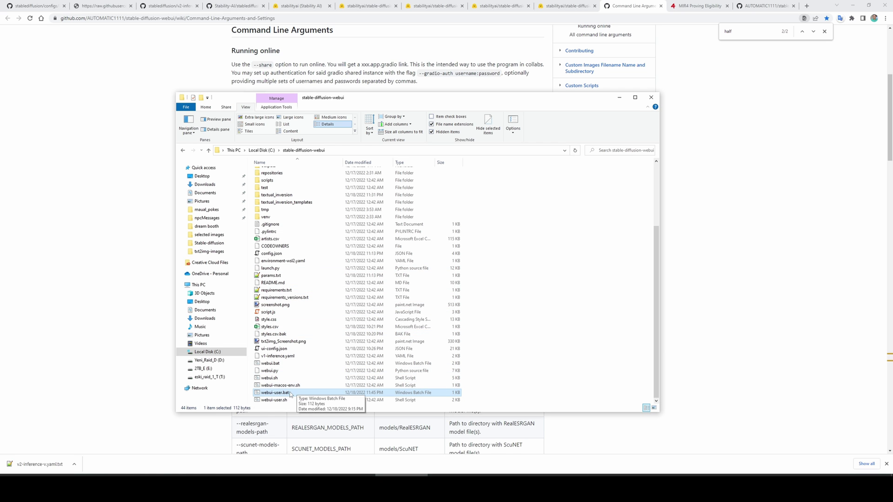
# - Launch webui-user.bat and highlight the loaded v2-1_768-ema-pruned weights line in the console log
pyautogui.doubleClick(279, 392)
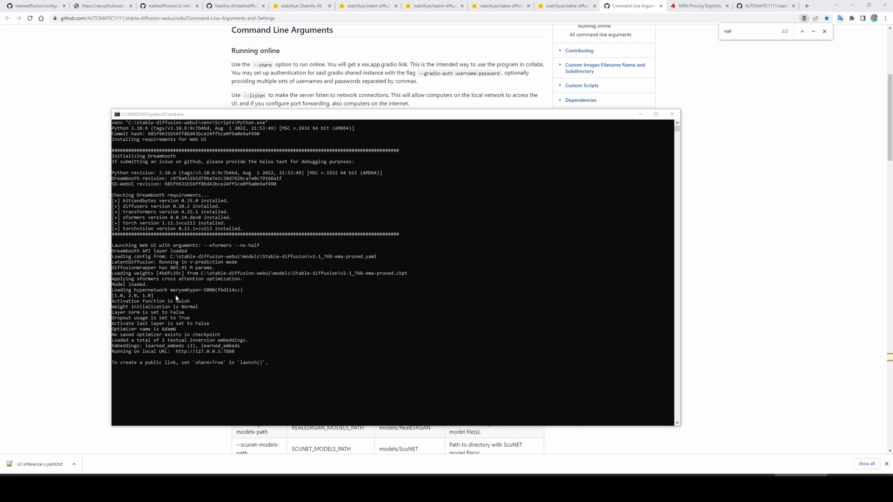
pyautogui.click(188, 259)
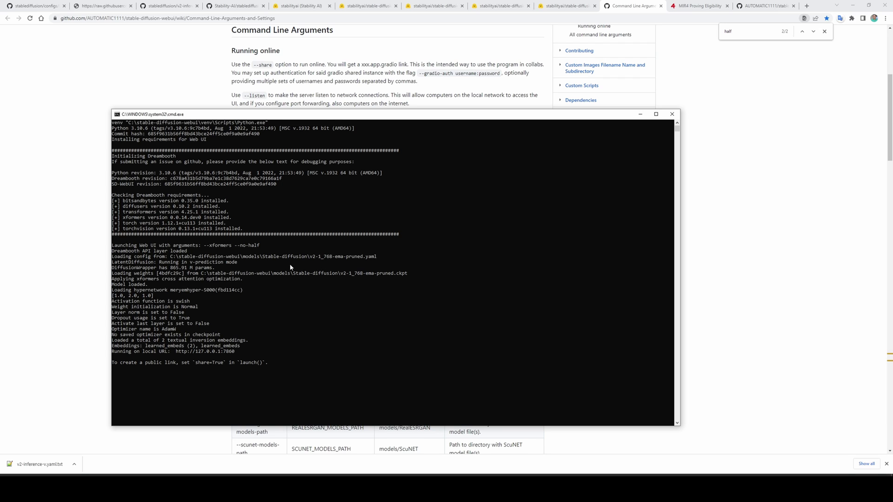
pyautogui.moveTo(410, 274); pyautogui.dragTo(111, 274)
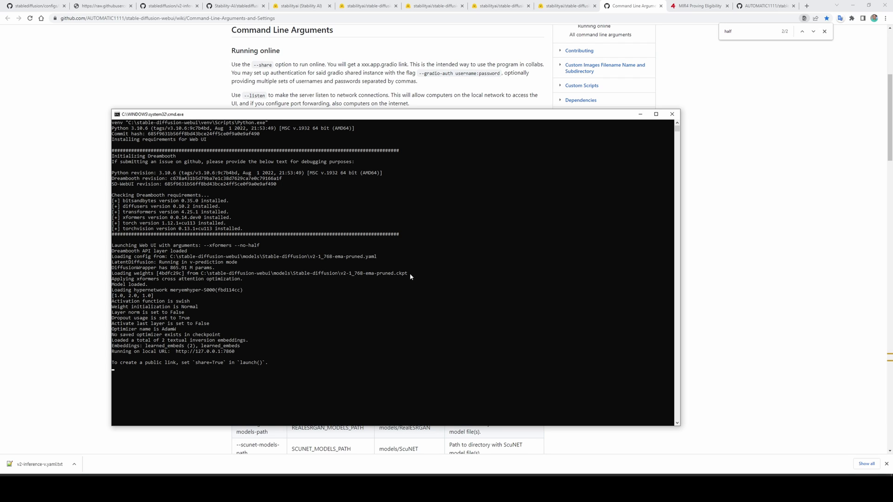
pyautogui.click(240, 280)
pyautogui.moveTo(263, 274); pyautogui.dragTo(144, 278)
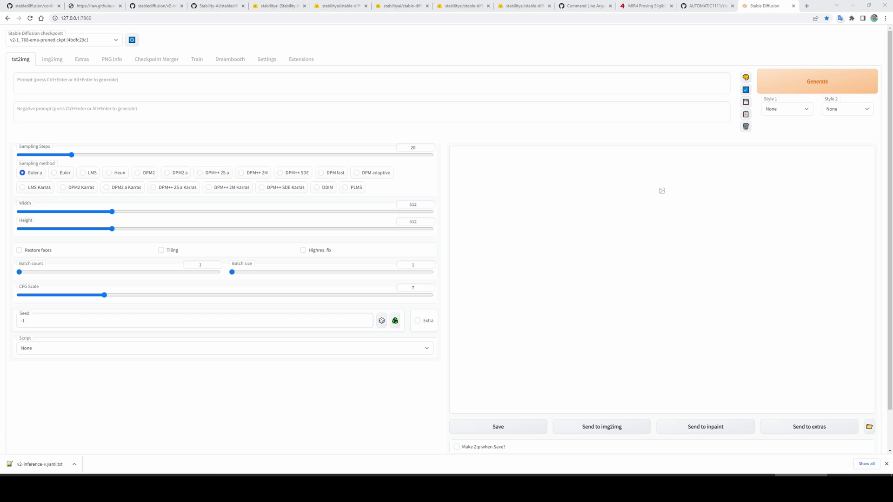
# - Mark the 127.0.0.1:7860 URL in the log, then try the v1-5-pruned-emaonly checkpoint
pyautogui.click(298, 487)
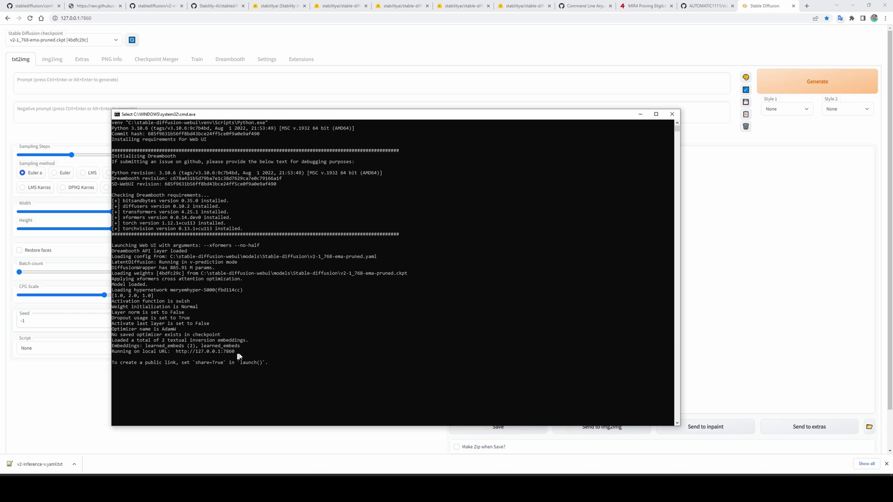
pyautogui.moveTo(238, 353); pyautogui.dragTo(176, 352)
pyautogui.click(69, 394)
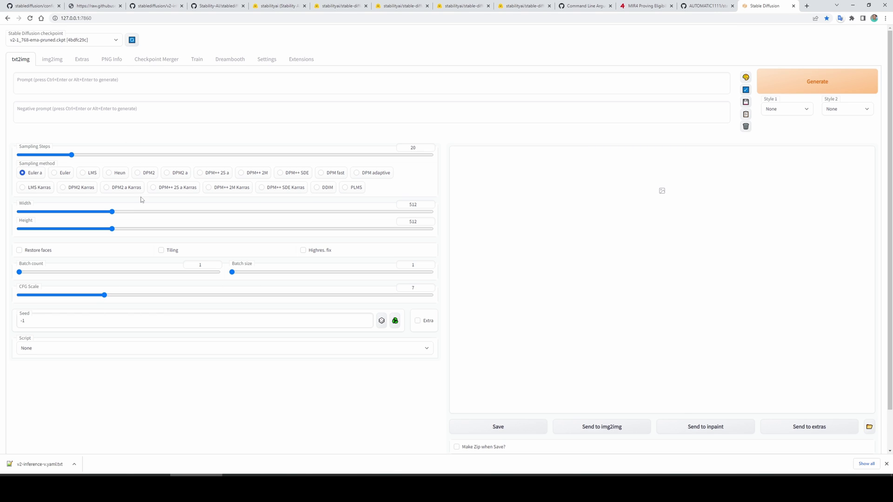
pyautogui.click(94, 43)
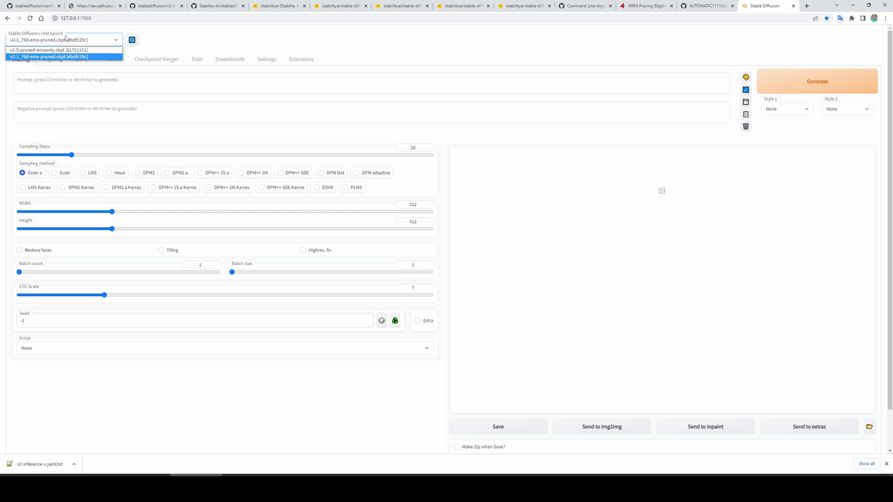
pyautogui.click(65, 50)
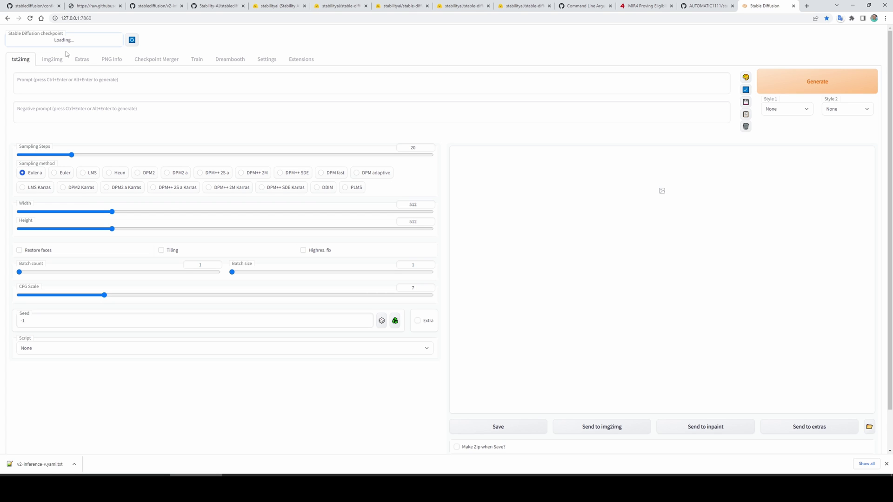
pyautogui.hotkey('alt', 'Tab')
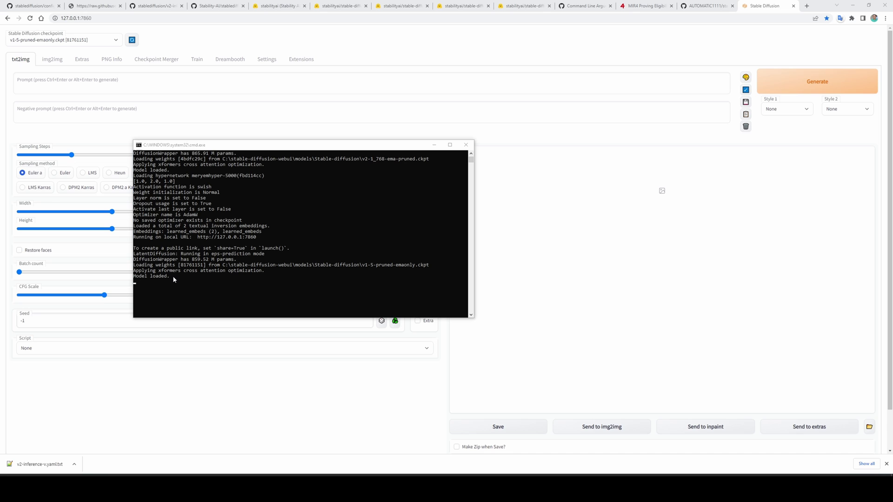
# - Switch back to v2-1_768-ema-pruned and highlight its loaded checkpoint path in the log
pyautogui.click(97, 40)
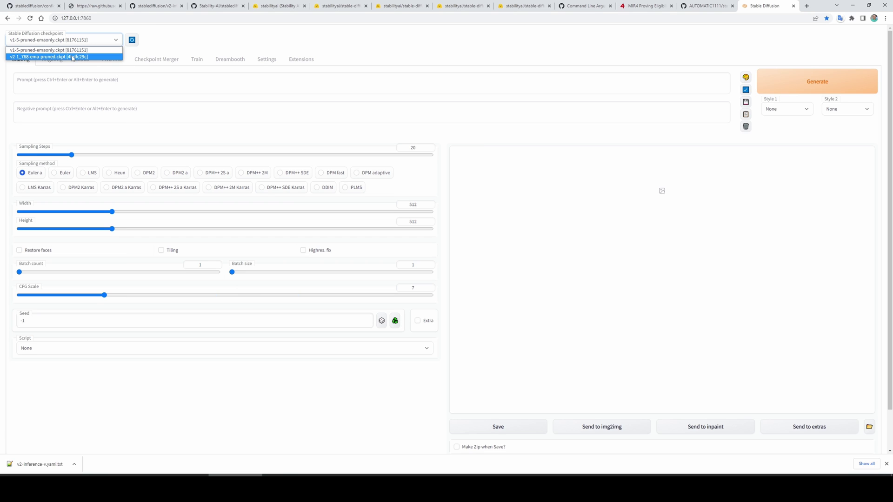
pyautogui.click(73, 57)
pyautogui.hotkey('alt', 'Tab')
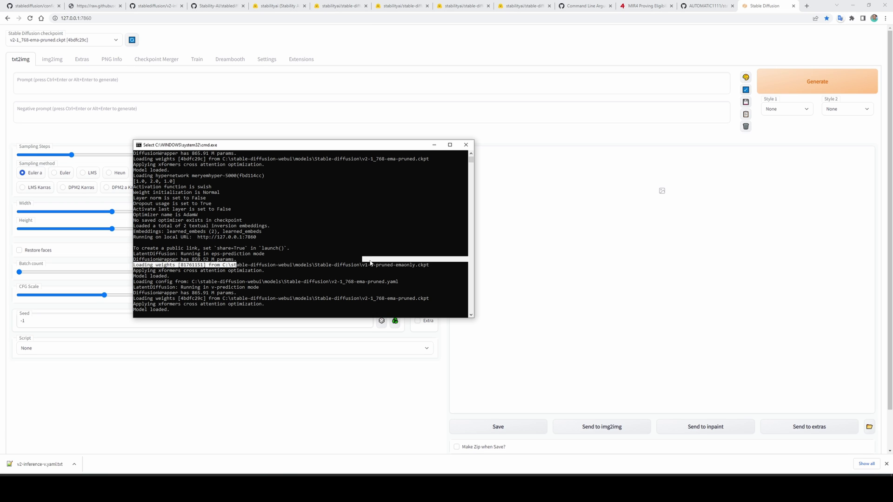
pyautogui.moveTo(234, 265); pyautogui.dragTo(423, 266)
pyautogui.moveTo(322, 297); pyautogui.dragTo(431, 298)
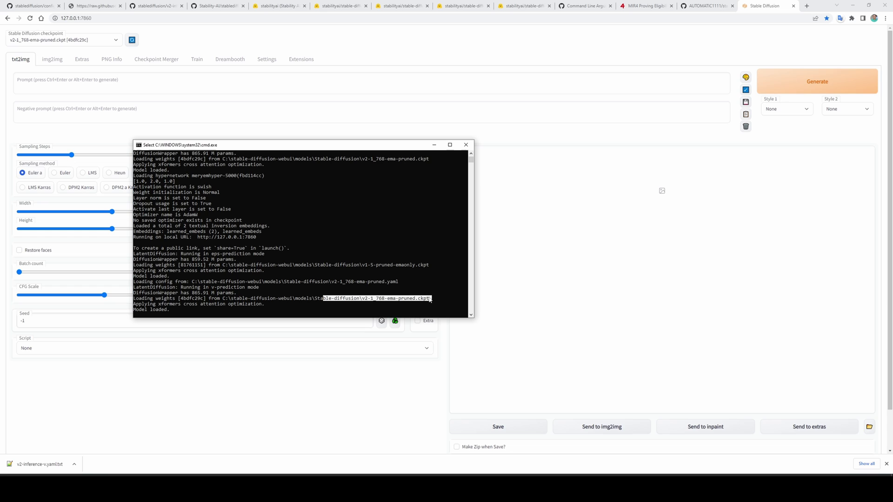
pyautogui.click(232, 282)
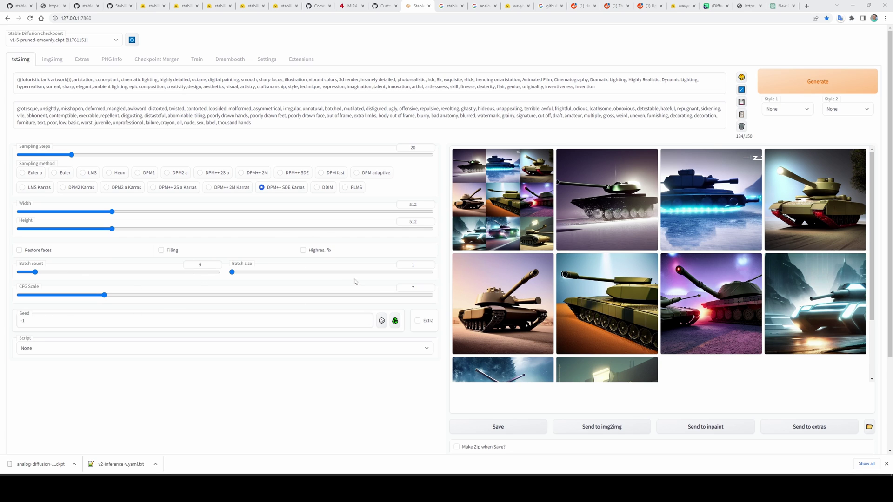
# - Check the server log while the nine-image v1-5-pruned-emaonly tank batch generates
pyautogui.hotkey('alt', 'Tab')
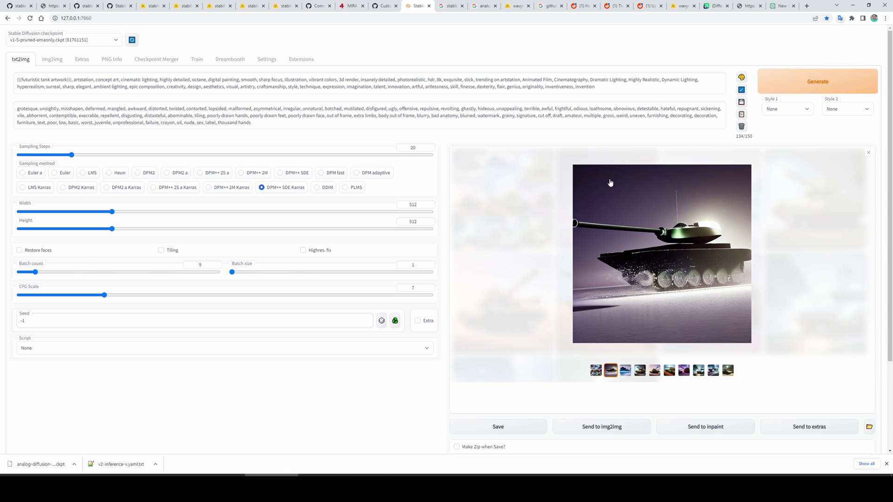
# - Page through all nine SD 1.5 tank renders and the combined grid full-screen, then close the viewer
pyautogui.click(652, 239)
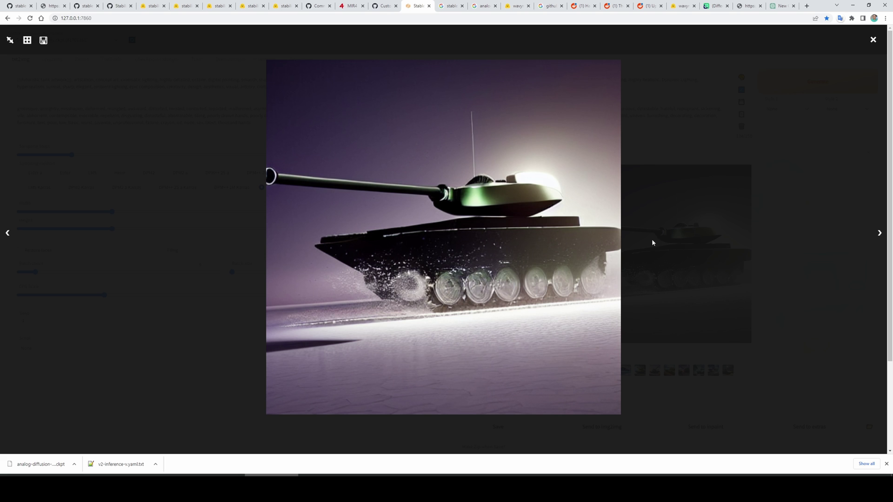
pyautogui.click(880, 238)
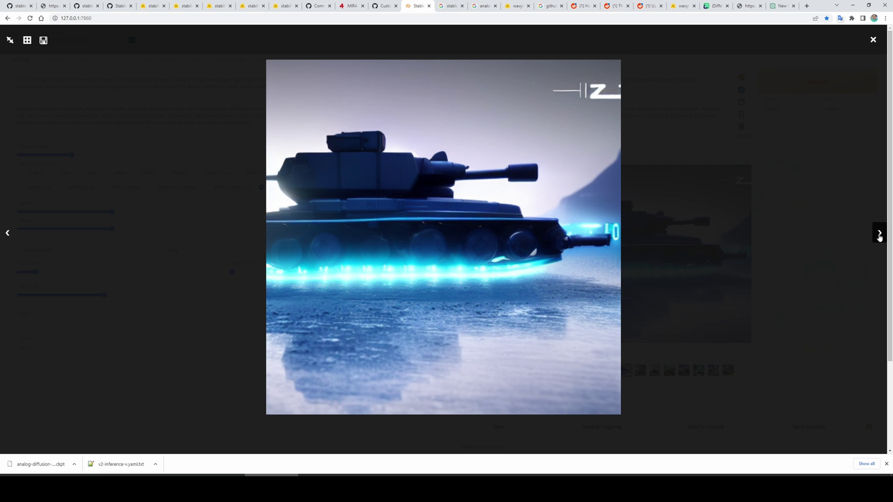
pyautogui.click(880, 237)
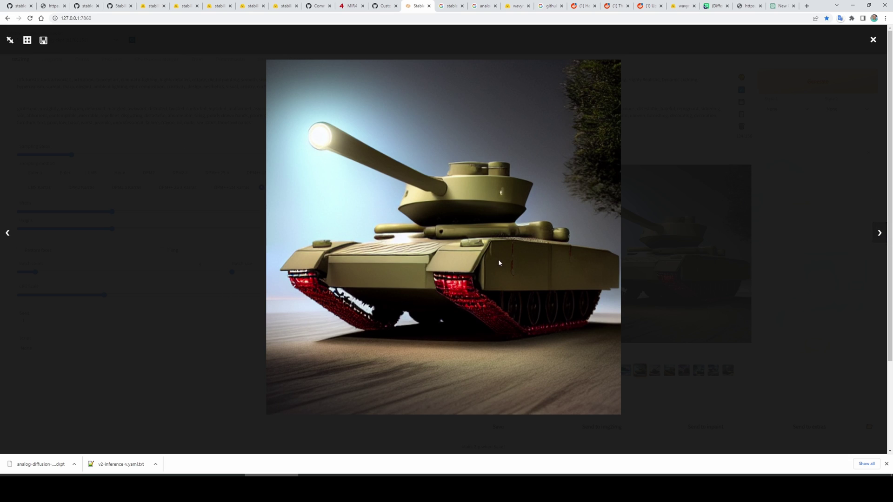
pyautogui.click(879, 233)
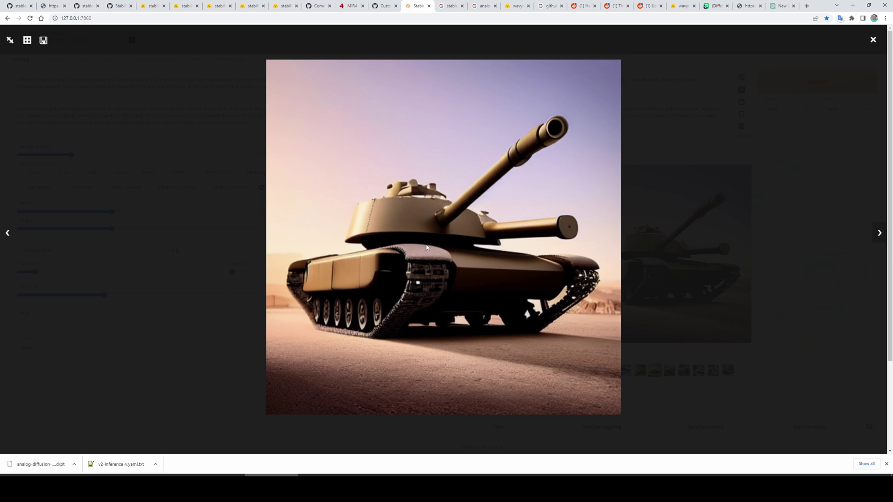
pyautogui.click(880, 234)
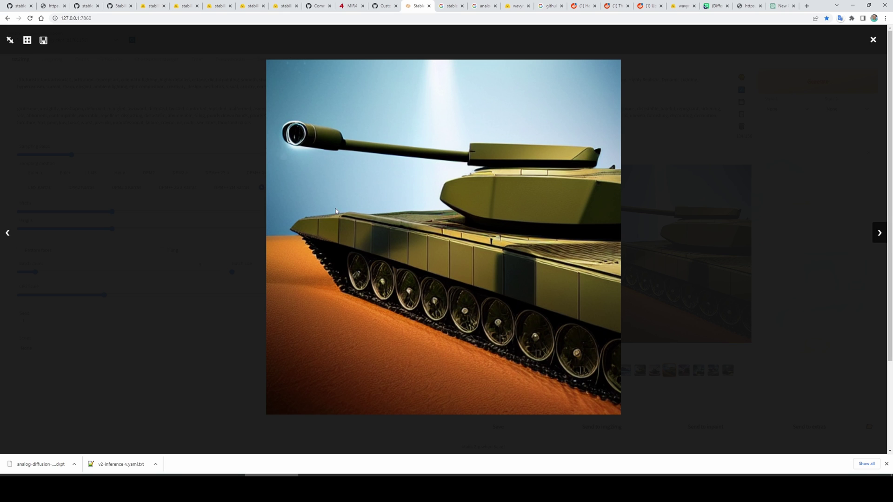
pyautogui.click(883, 236)
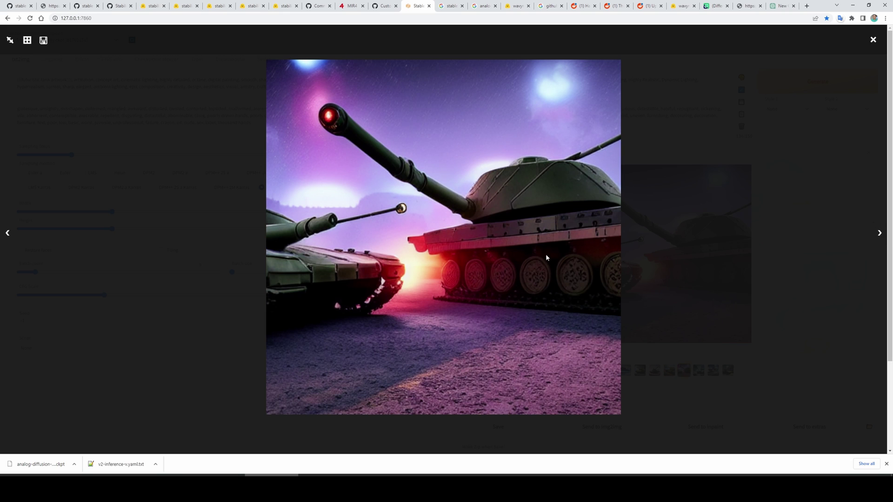
pyautogui.click(879, 234)
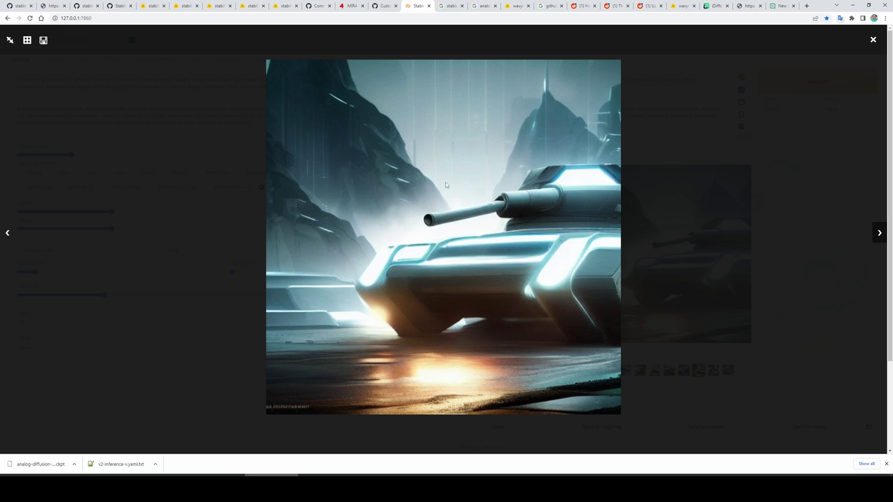
pyautogui.click(878, 237)
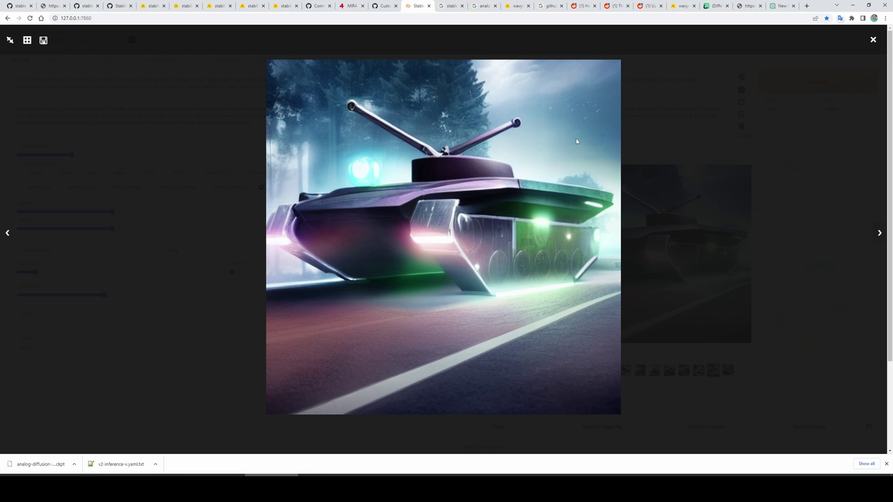
pyautogui.click(878, 236)
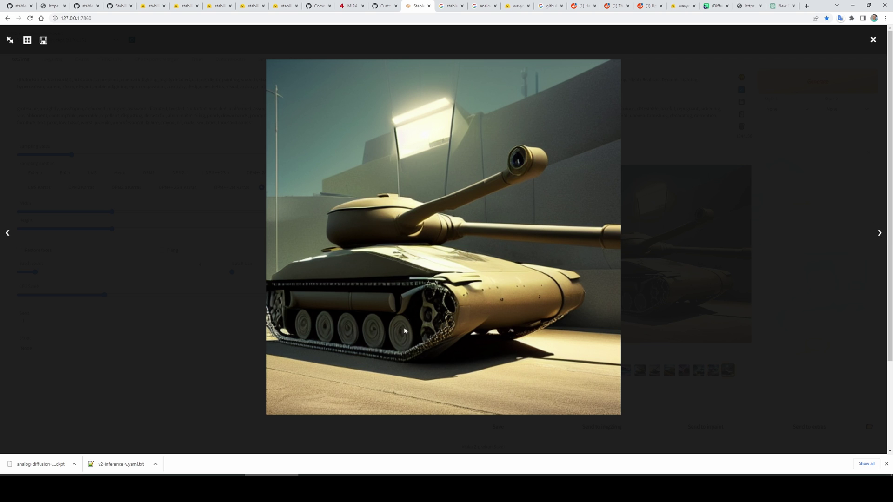
pyautogui.click(879, 234)
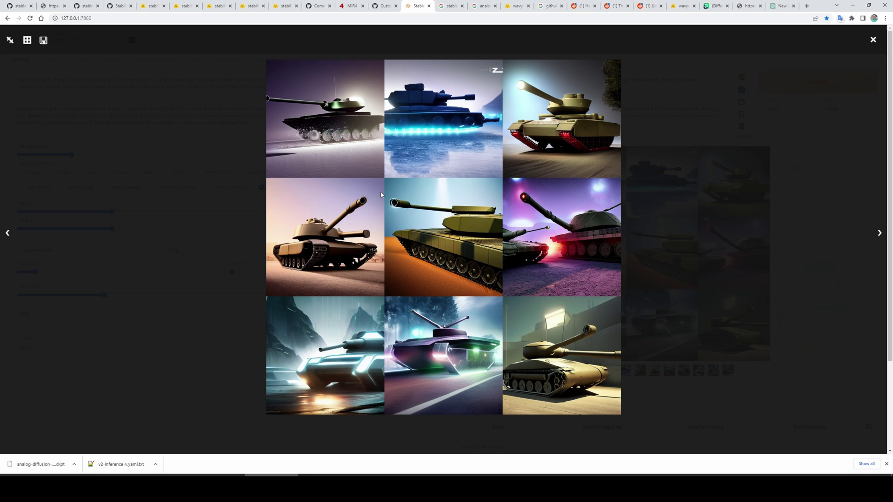
pyautogui.click(826, 256)
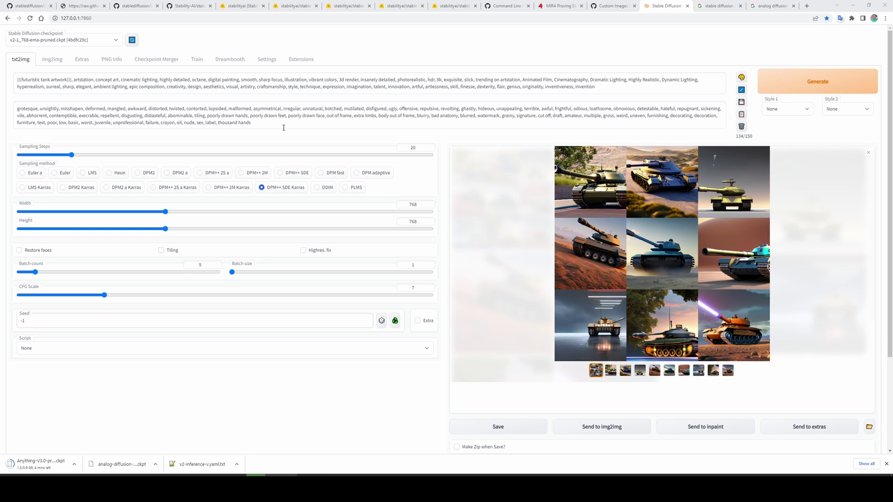
# - Highlight the v2-1 checkpoint loading and model-loaded lines in the server log
pyautogui.moveTo(415, 204)
pyautogui.hotkey('alt', 'Tab')
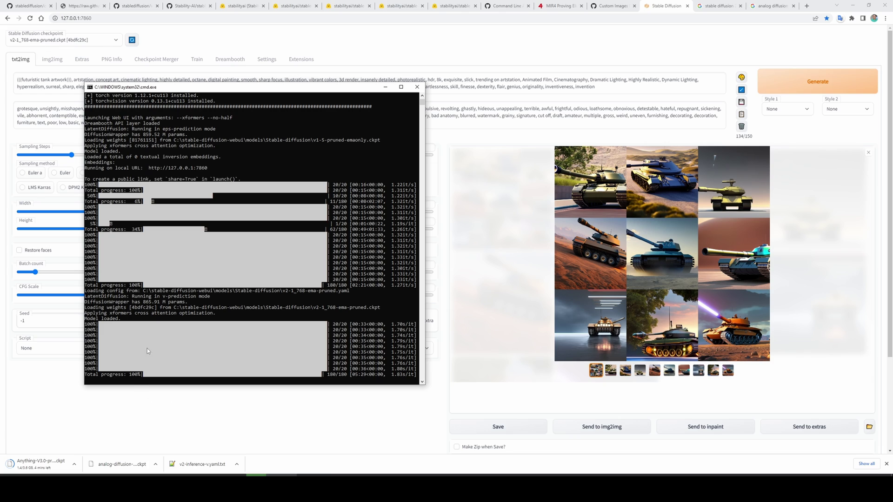
pyautogui.moveTo(221, 314); pyautogui.dragTo(140, 308)
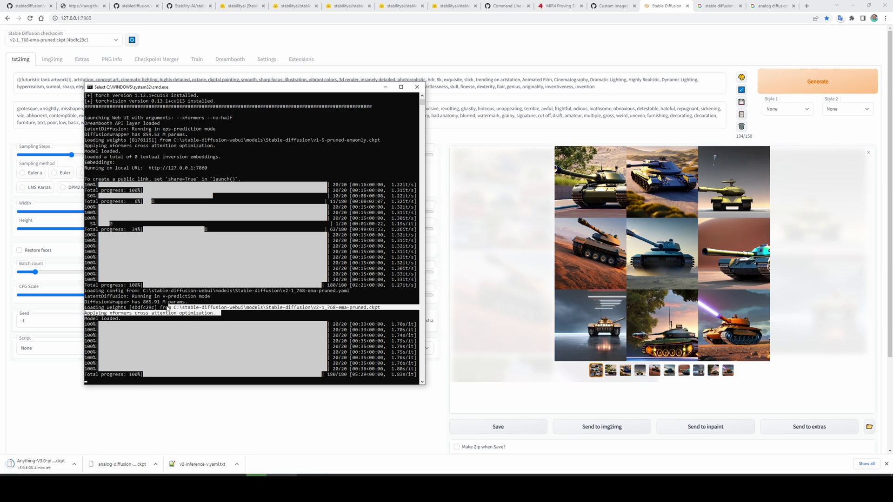
pyautogui.click(110, 303)
pyautogui.moveTo(223, 313); pyautogui.dragTo(130, 316)
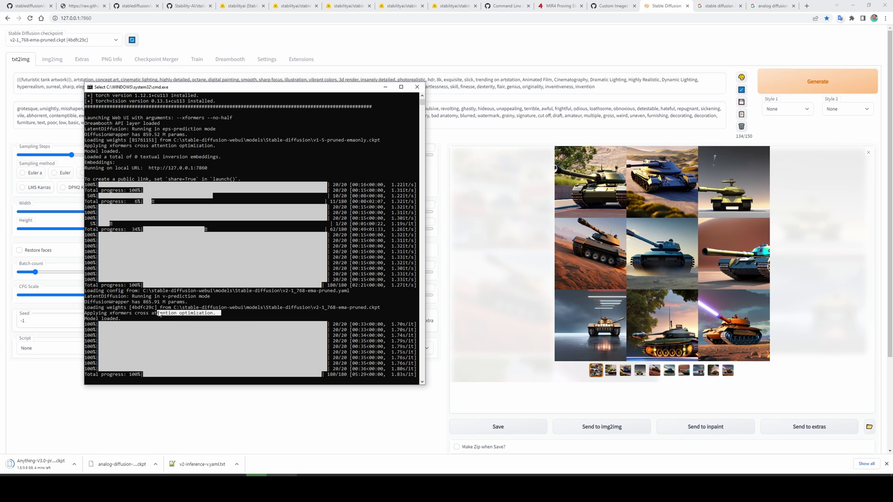
pyautogui.click(124, 318)
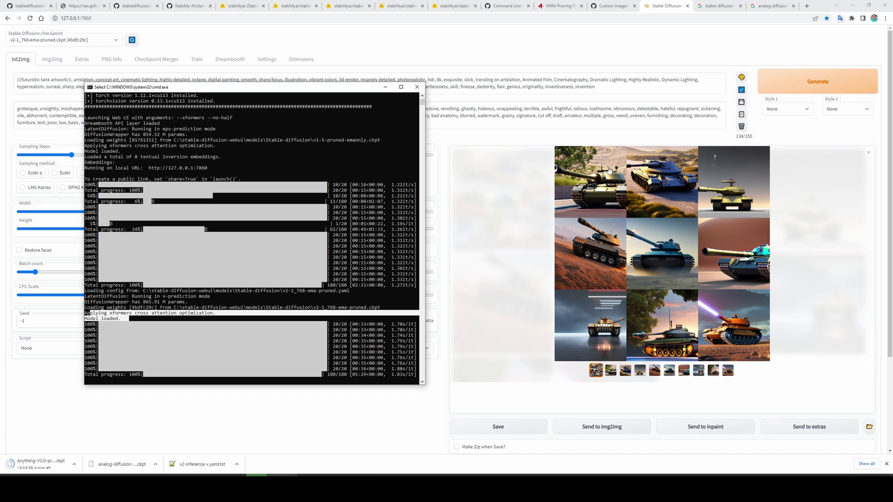
# - Open the 768×768 tank grid full-screen, then close the viewer
pyautogui.click(593, 178)
pyautogui.click(435, 153)
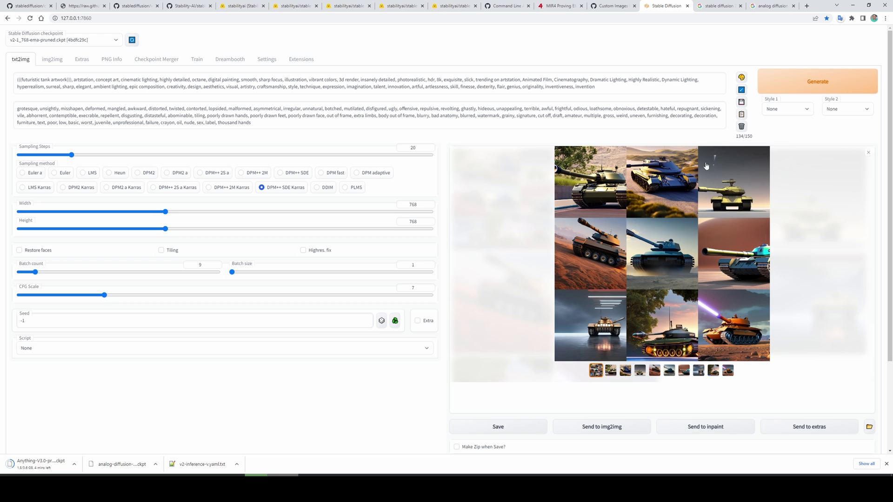
pyautogui.click(662, 189)
pyautogui.click(767, 251)
# - Step through all nine SD 2.1 768 tank renders to the grid, then close the viewer
pyautogui.click(596, 370)
pyautogui.click(593, 236)
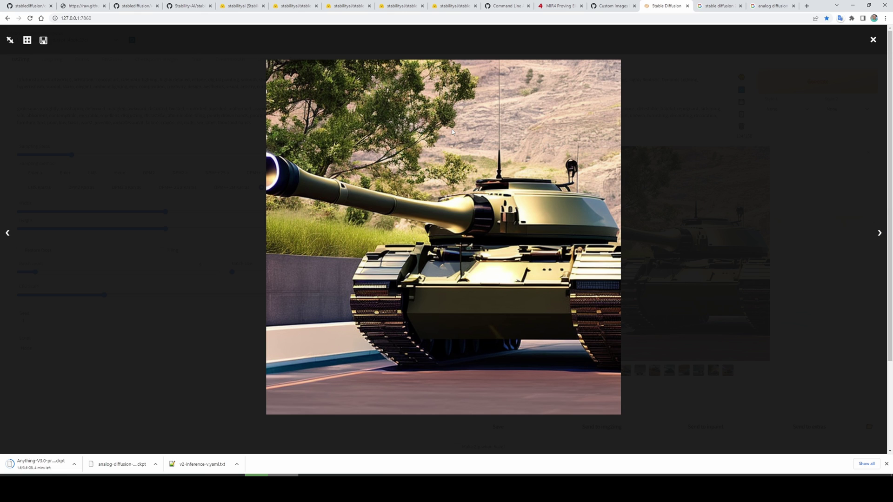
pyautogui.click(879, 232)
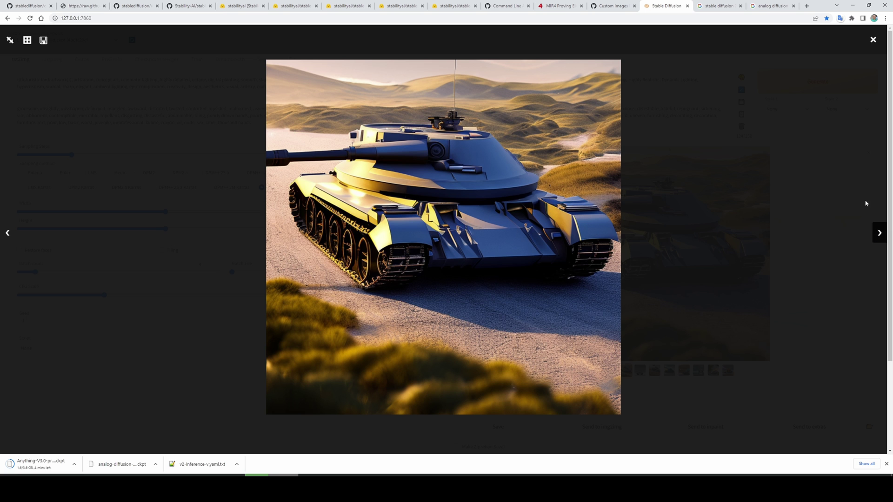
pyautogui.click(879, 233)
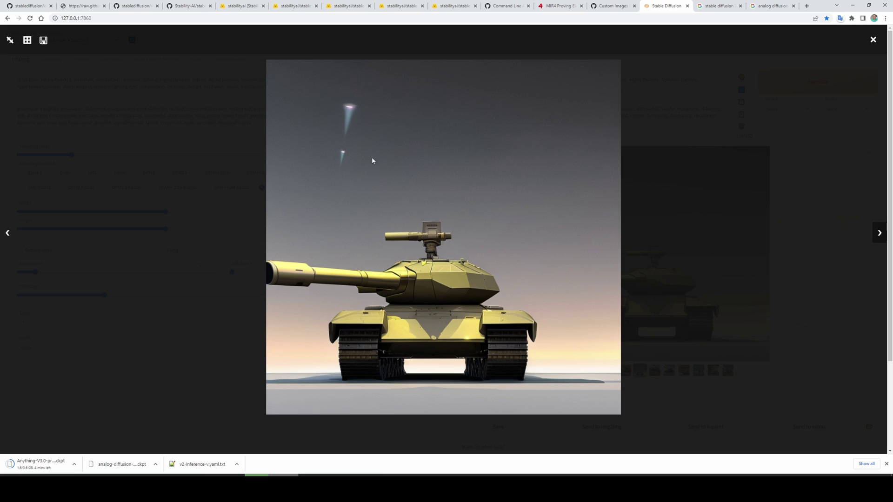
pyautogui.click(878, 233)
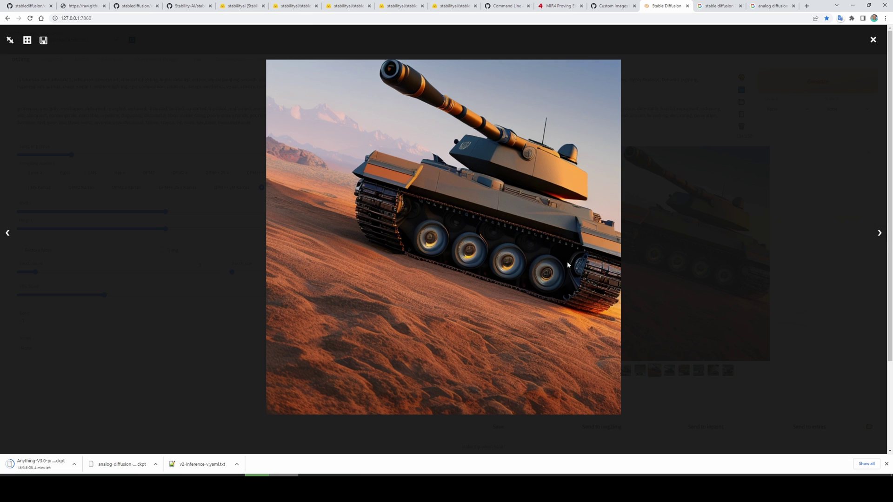
pyautogui.click(878, 233)
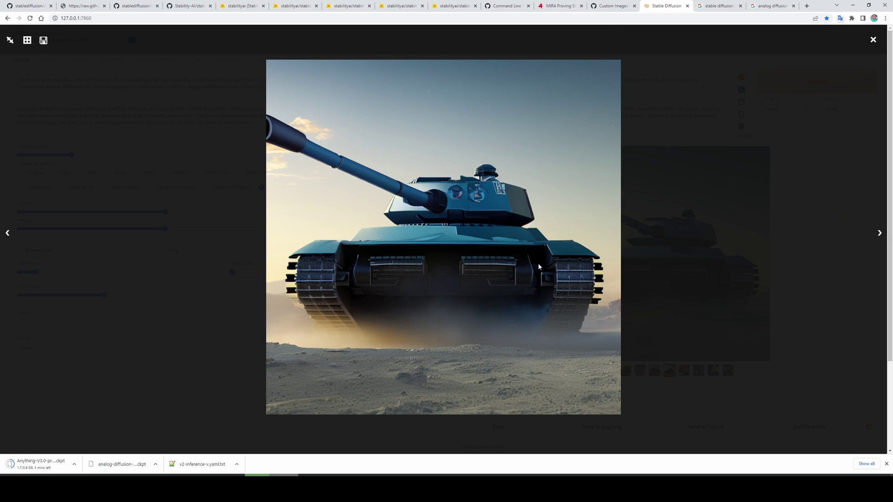
pyautogui.click(878, 234)
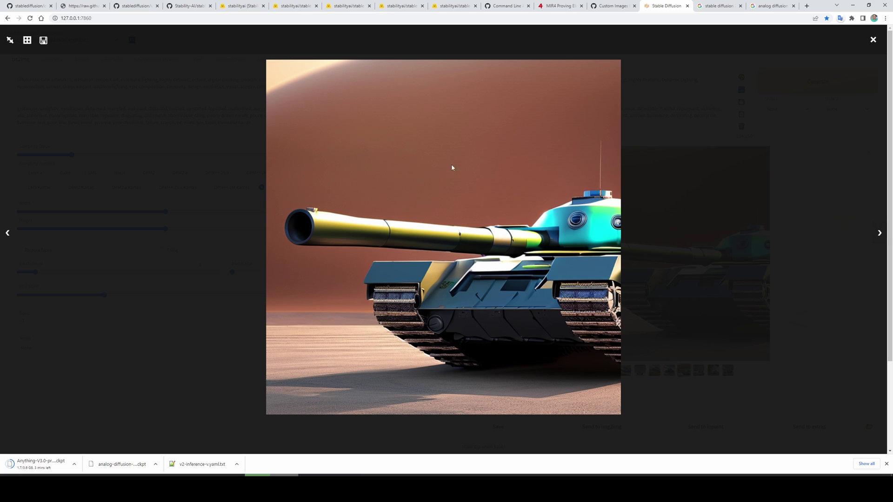
pyautogui.click(878, 233)
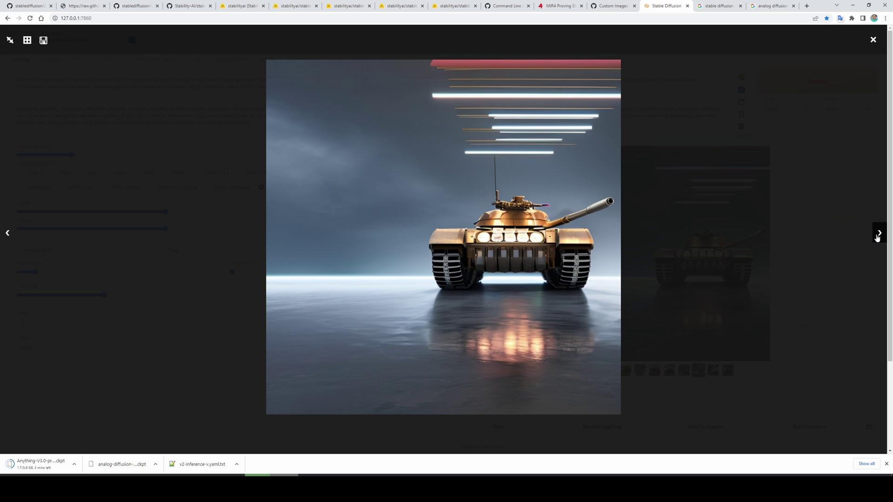
pyautogui.click(879, 233)
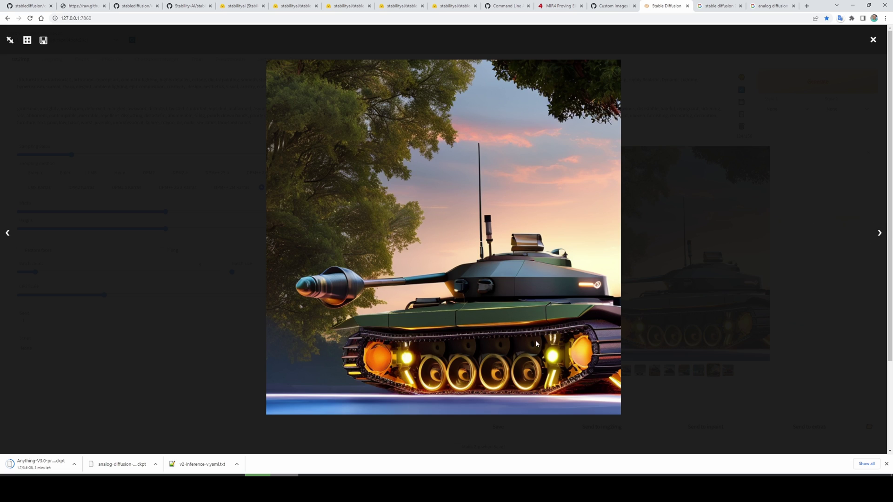
pyautogui.click(878, 233)
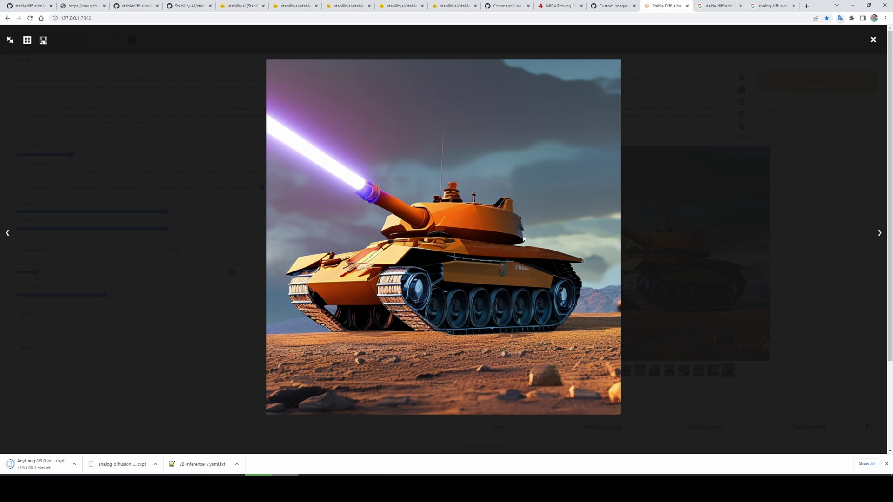
pyautogui.click(877, 233)
pyautogui.click(821, 177)
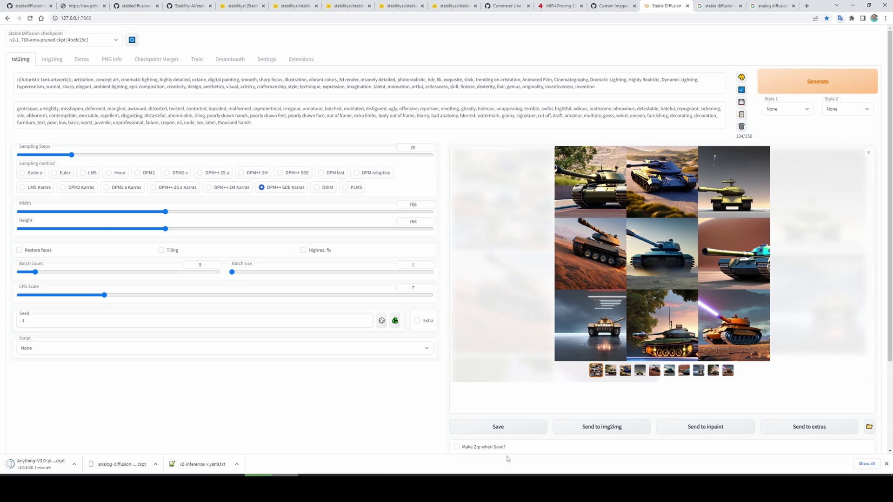
# - Check the console for the analog-diffusion-1.0 batch progress, then minimise it
pyautogui.click(258, 488)
pyautogui.scroll(-2, 390, 320)
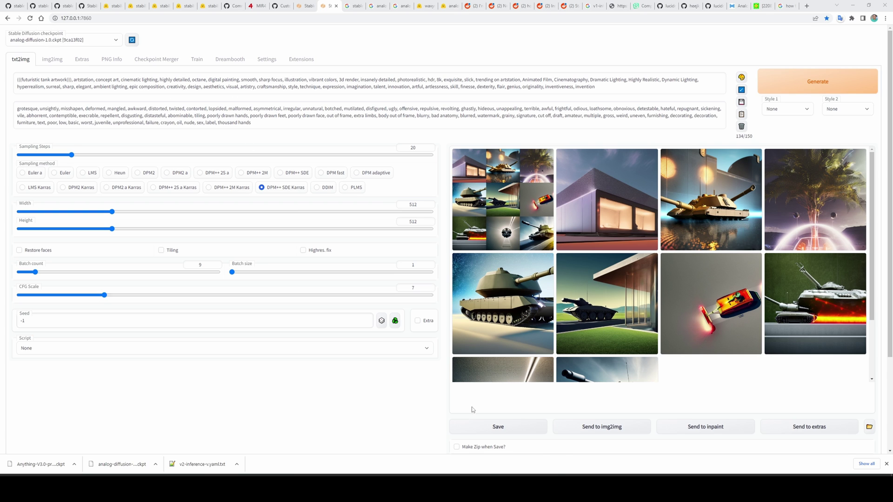
pyautogui.hotkey('alt', 'Tab')
pyautogui.scroll(4, 182, 162)
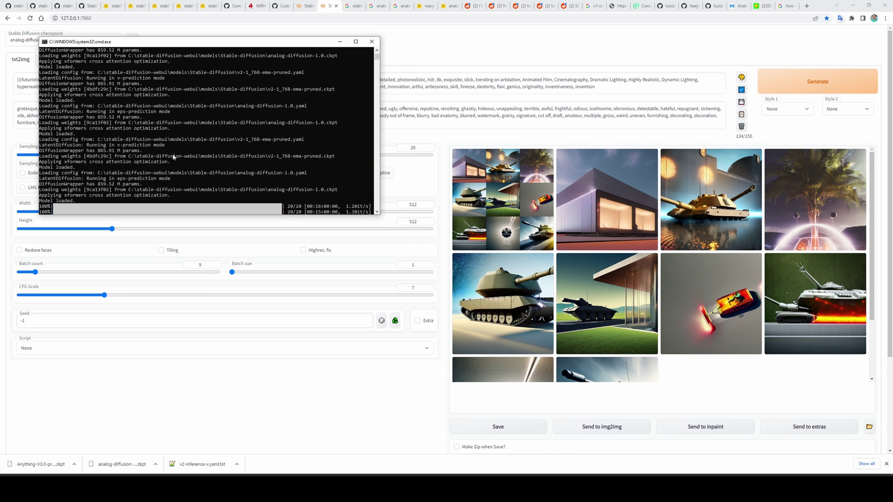
pyautogui.scroll(-3, 211, 144)
pyautogui.scroll(-4, 211, 153)
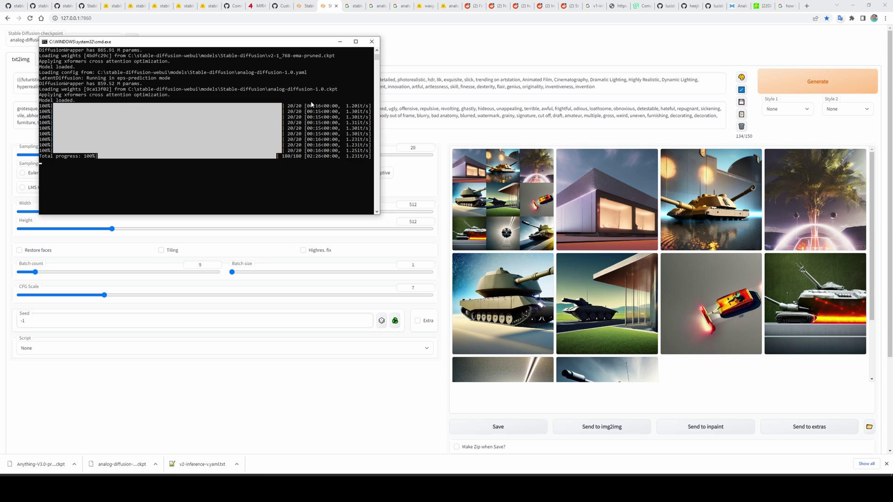
pyautogui.scroll(3, 356, 159)
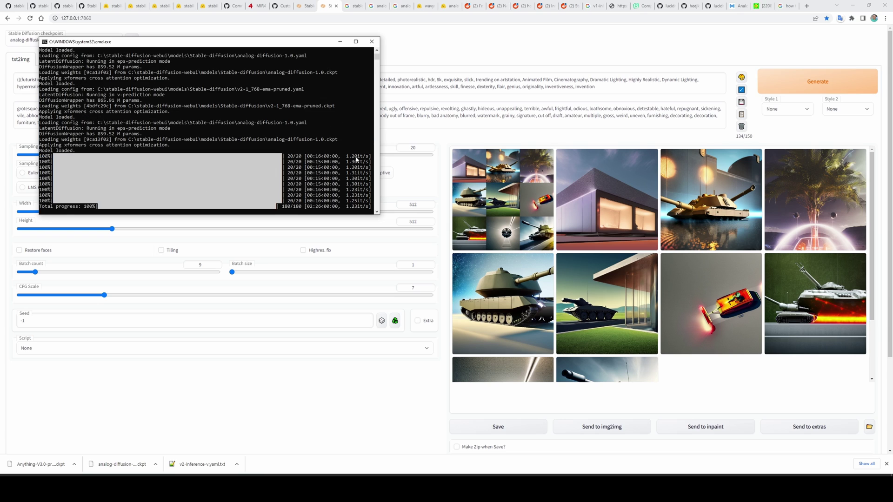
pyautogui.click(295, 384)
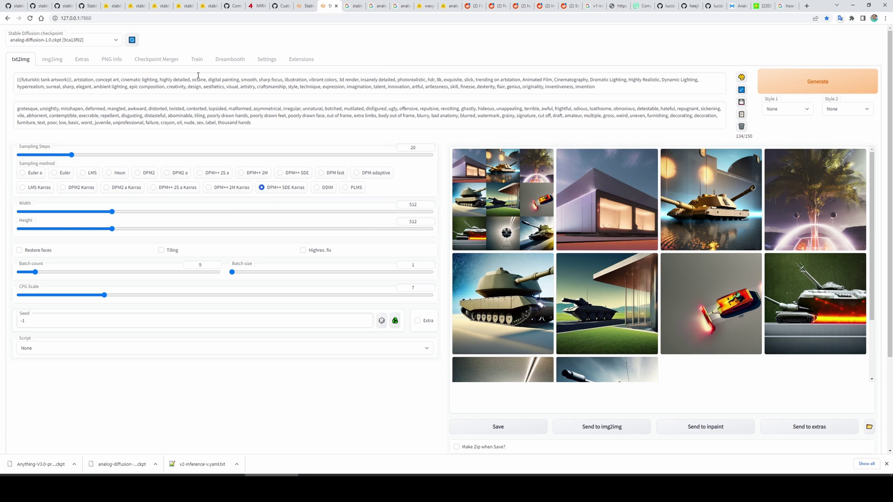
# - Page through every Analog Diffusion render full-size, then switch to the Stable-diffusion models folder
pyautogui.click(620, 161)
pyautogui.click(666, 244)
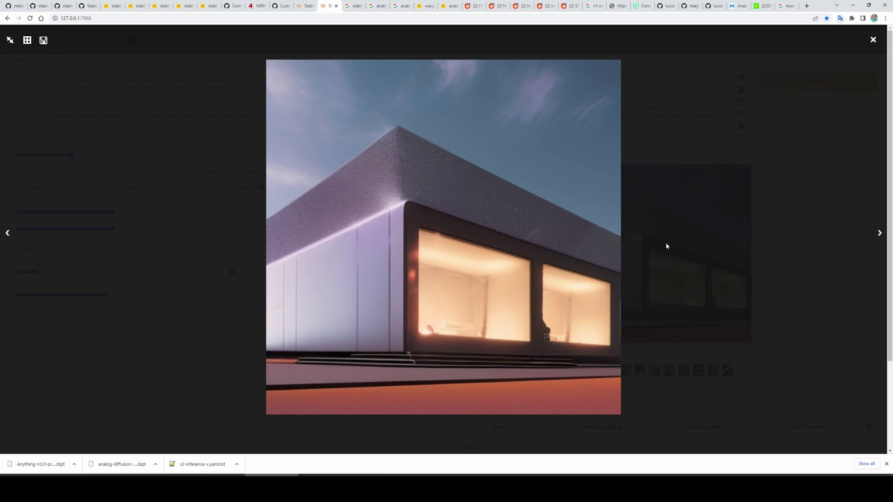
pyautogui.click(878, 236)
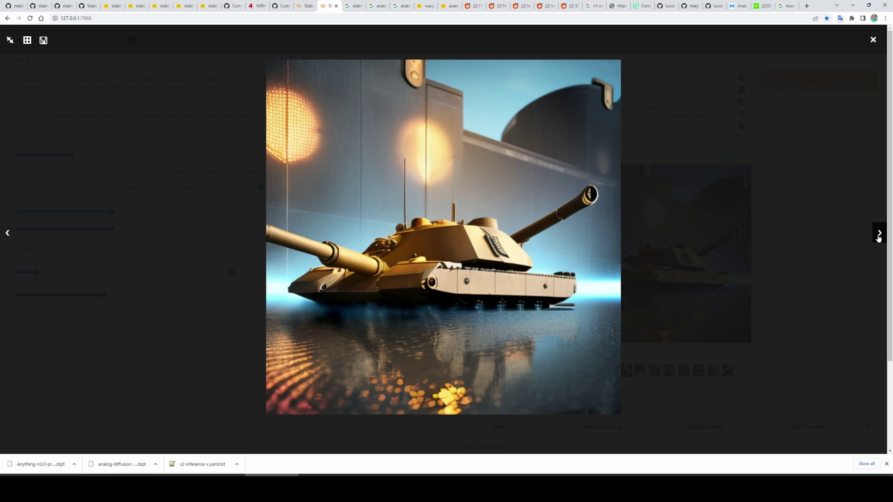
pyautogui.click(879, 236)
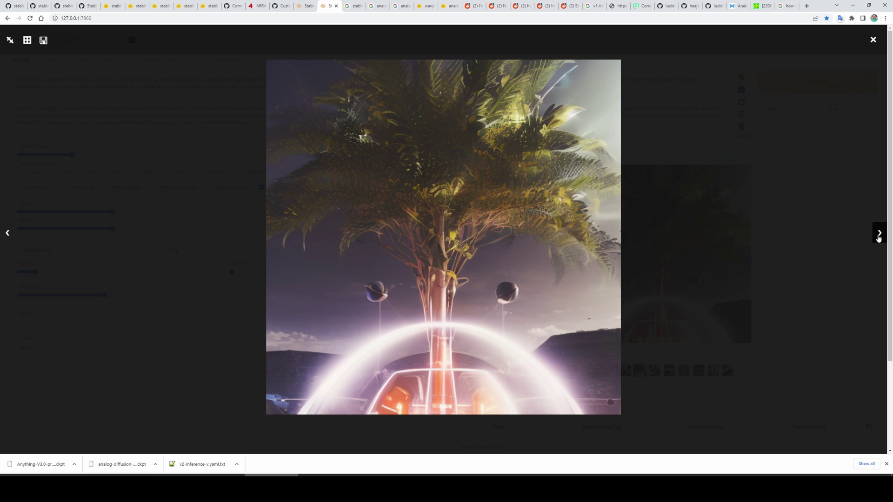
pyautogui.click(879, 236)
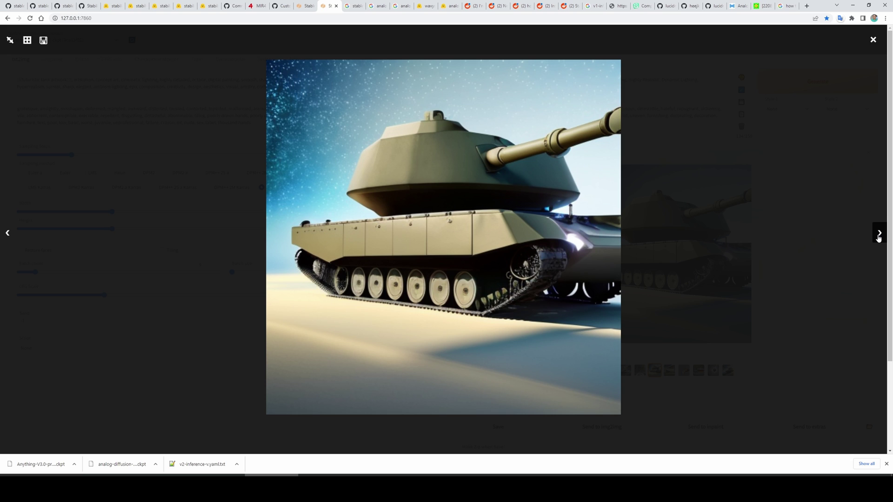
pyautogui.click(879, 236)
pyautogui.click(879, 237)
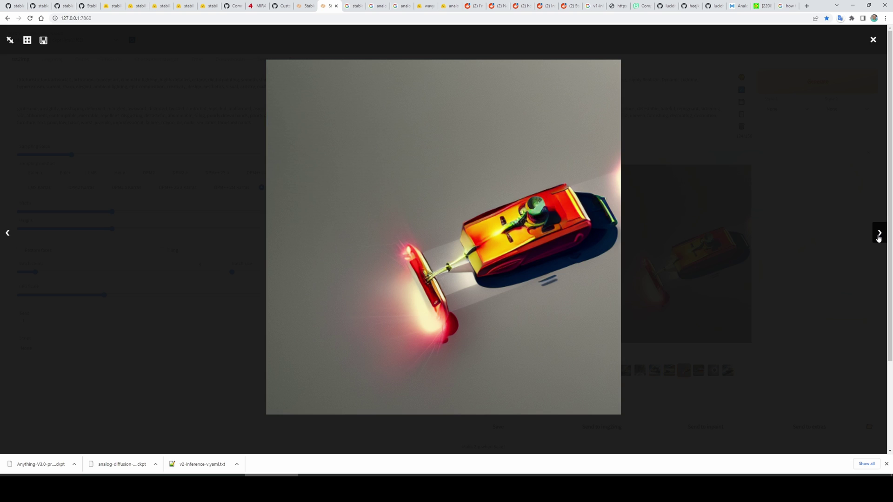
pyautogui.click(878, 232)
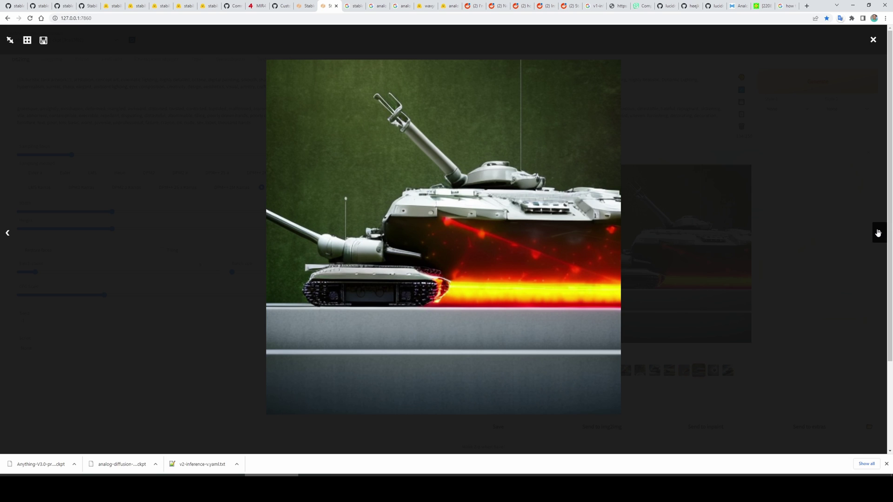
pyautogui.click(878, 233)
pyautogui.click(878, 233)
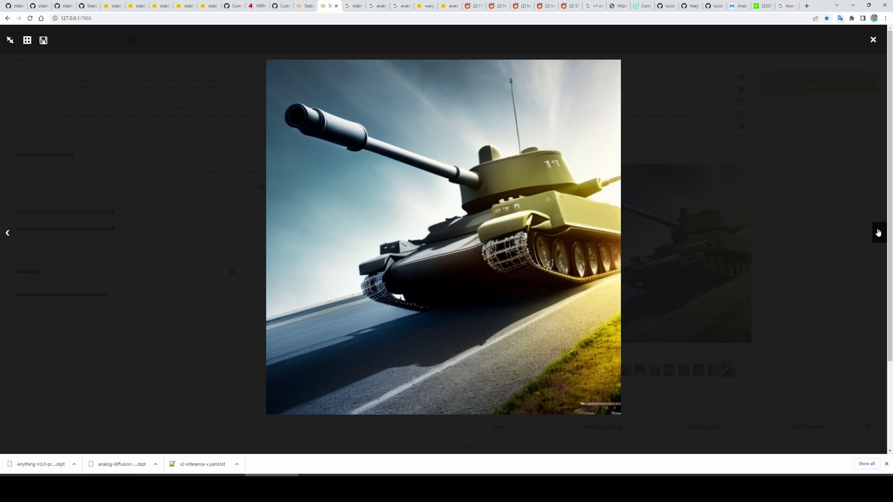
pyautogui.click(814, 100)
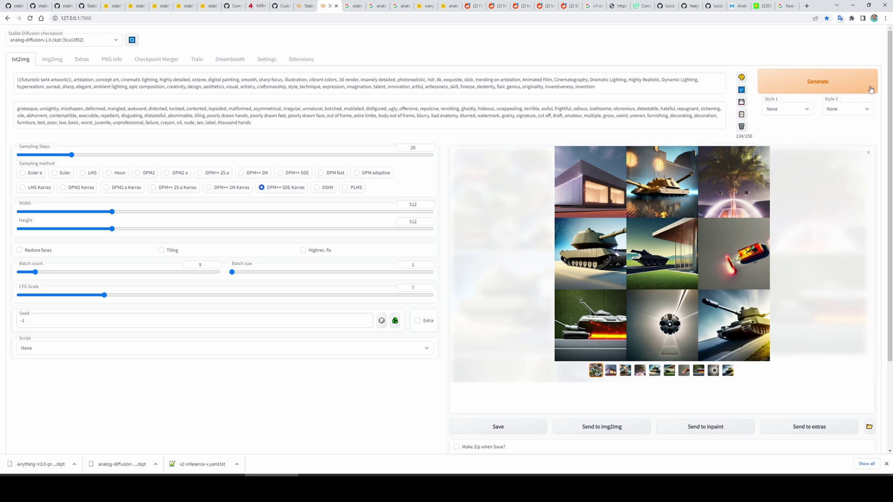
pyautogui.hotkey('alt', 'Tab')
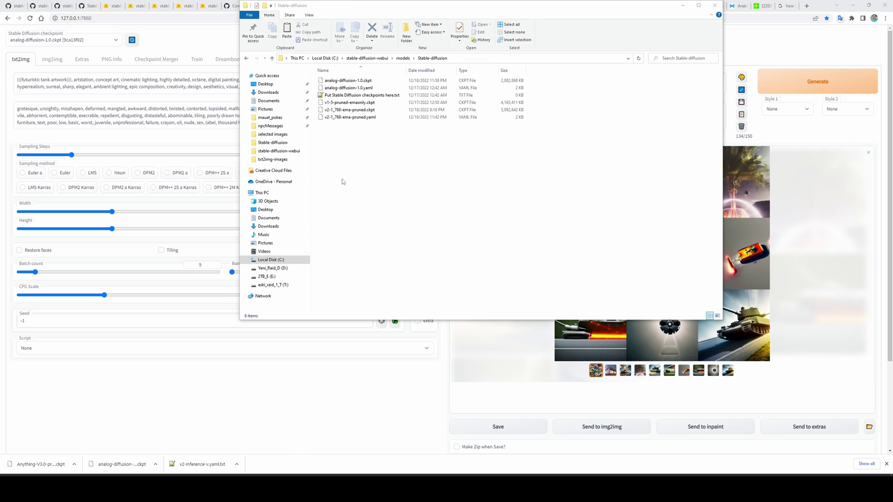
# - Select analog-diffusion-1.0.ckpt, then its matching analog-diffusion-1.0.yaml, in Explorer
pyautogui.click(359, 82)
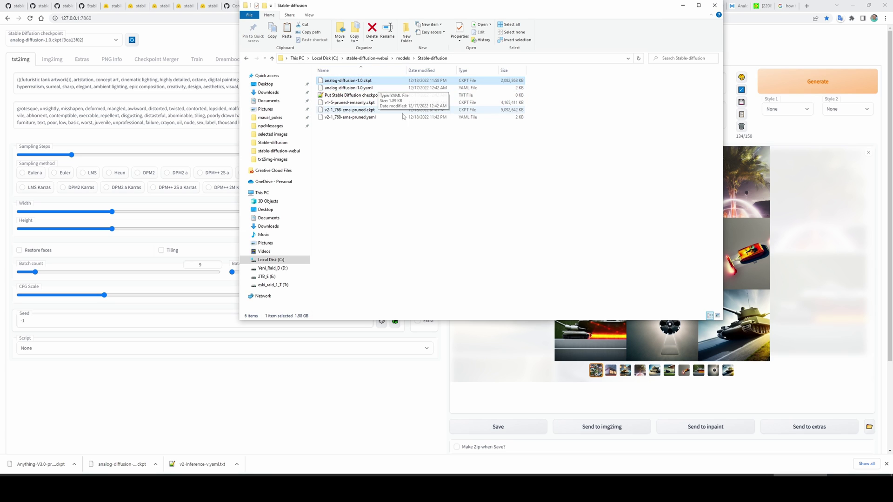
pyautogui.click(353, 89)
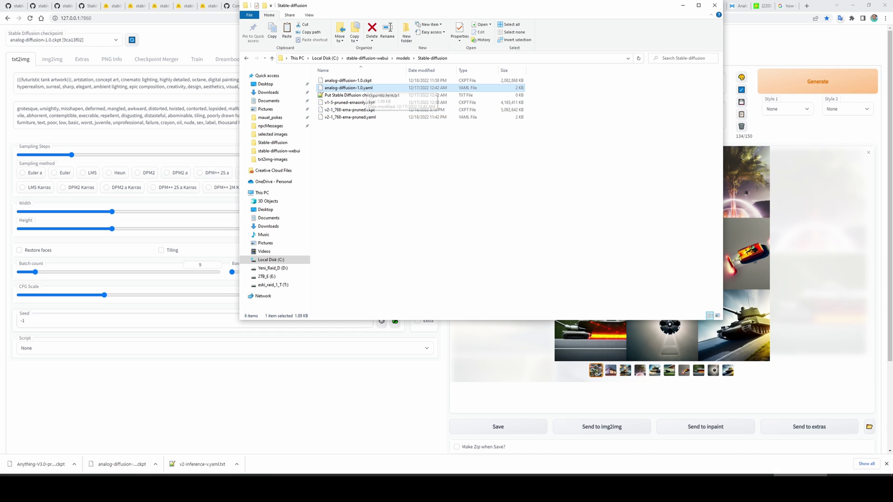
# - Bring Chrome forward and cycle through its tabs to the raw v1-inference.yaml page
pyautogui.click(756, 54)
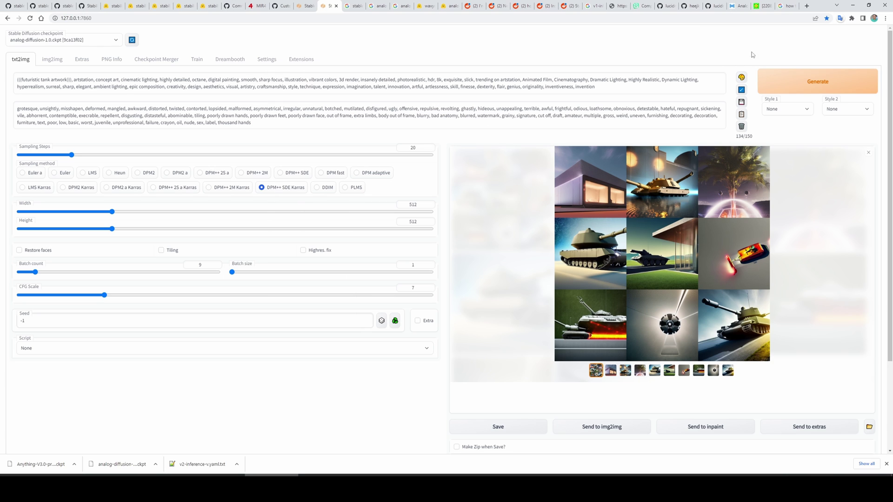
pyautogui.click(665, 6)
pyautogui.click(687, 7)
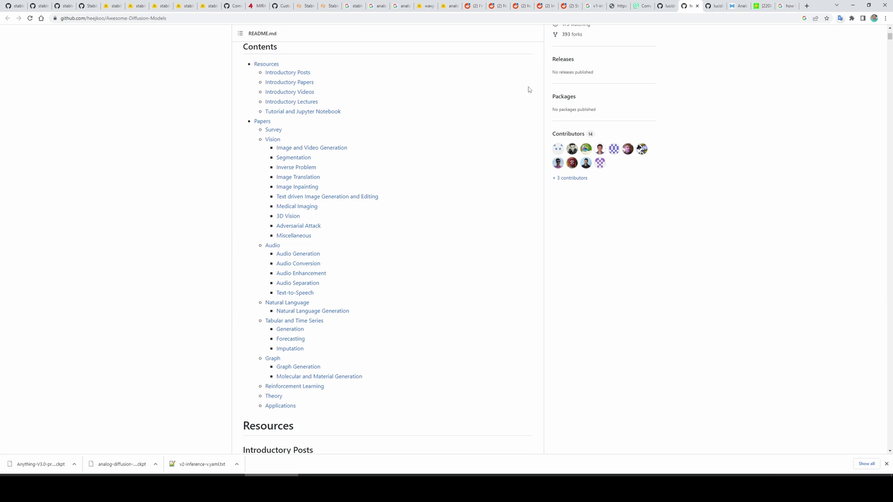
pyautogui.click(290, 6)
pyautogui.click(245, 6)
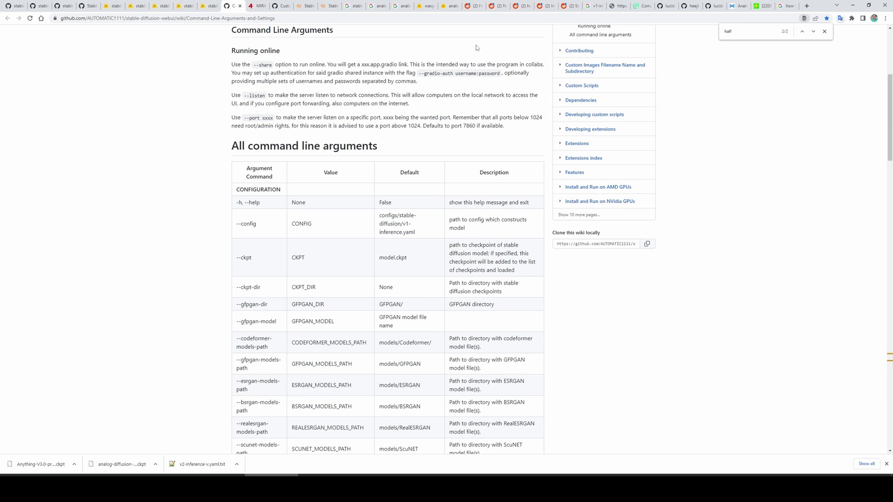
pyautogui.click(621, 5)
# - Return to the GitHub v1-inference.yaml page, open its Raw view, and minimise Chrome
pyautogui.click(555, 65)
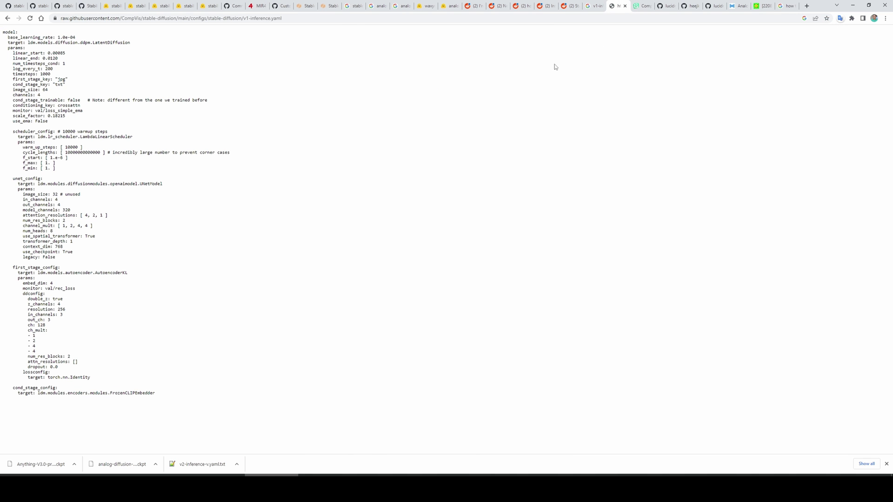
pyautogui.click(6, 18)
pyautogui.click(183, 17)
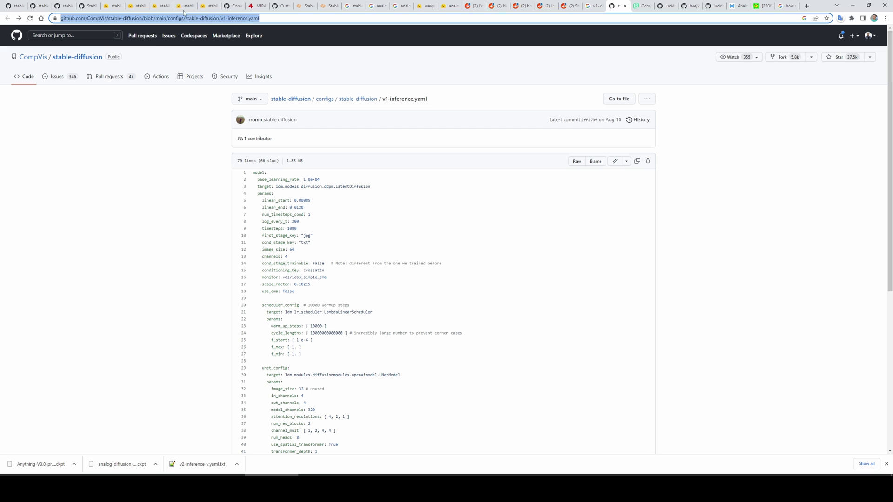
pyautogui.scroll(-1, 315, 232)
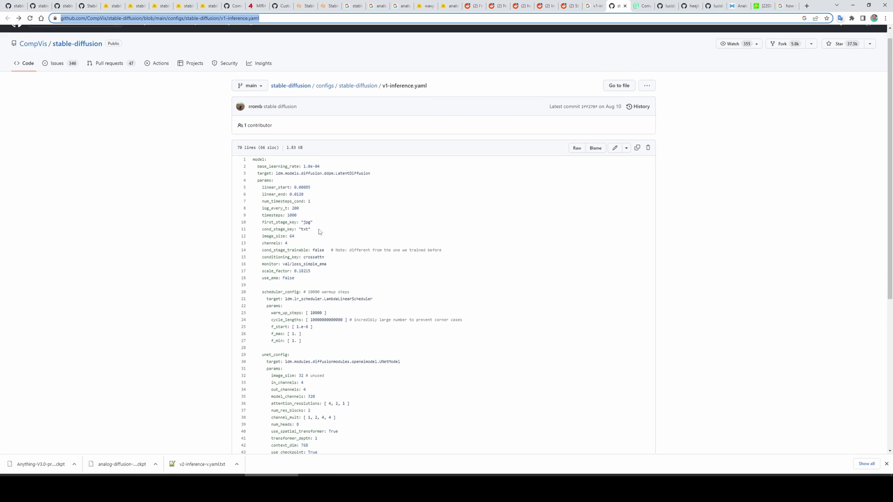
pyautogui.scroll(-1, 441, 245)
pyautogui.scroll(-1, 424, 277)
pyautogui.scroll(-1, 474, 300)
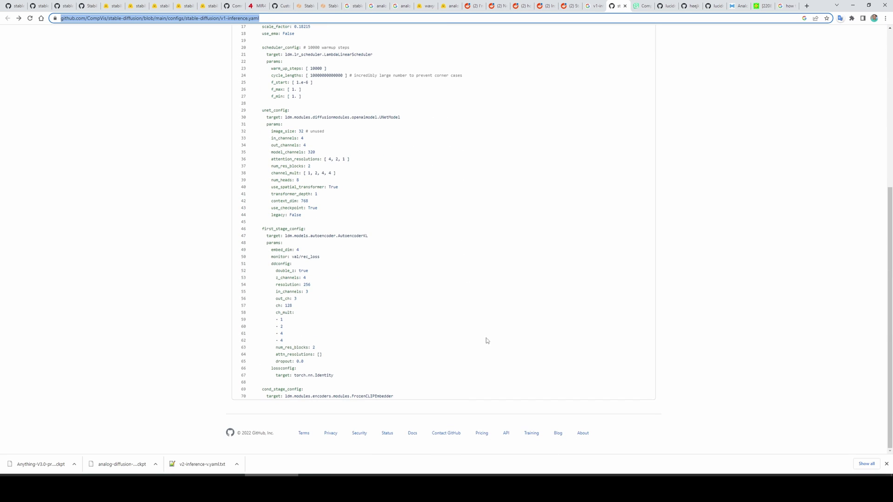
pyautogui.scroll(2, 411, 270)
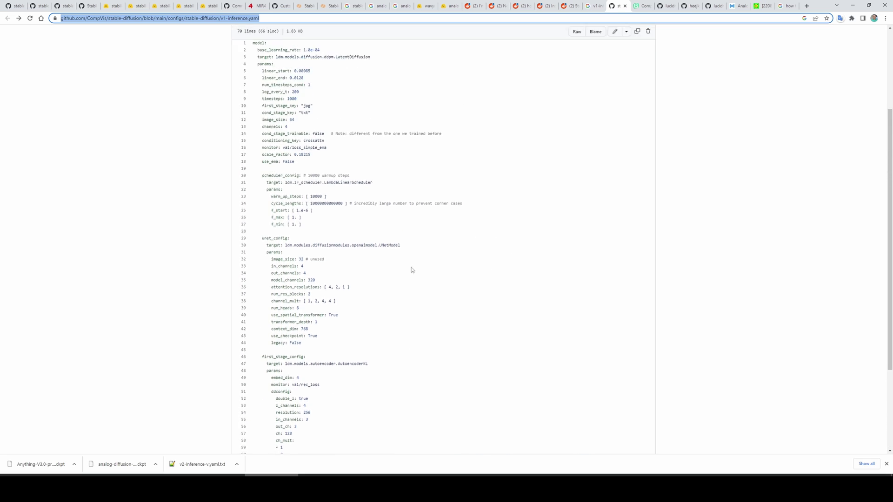
pyautogui.scroll(2, 496, 241)
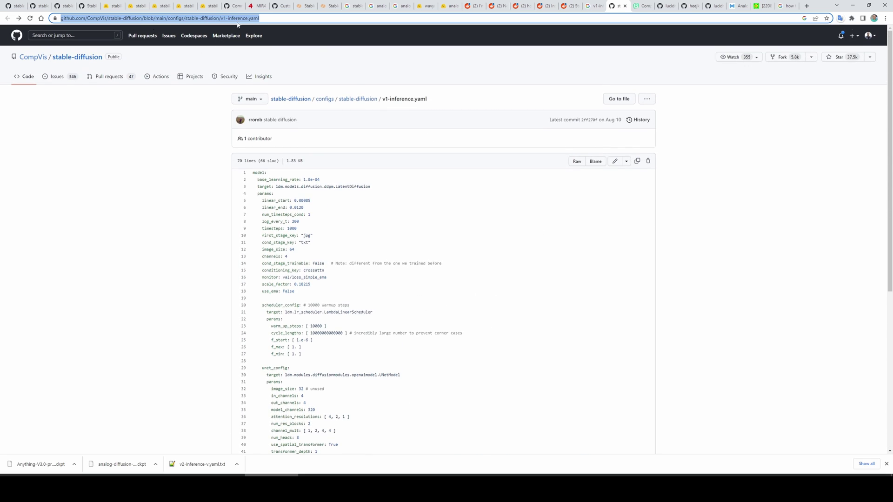
pyautogui.click(578, 161)
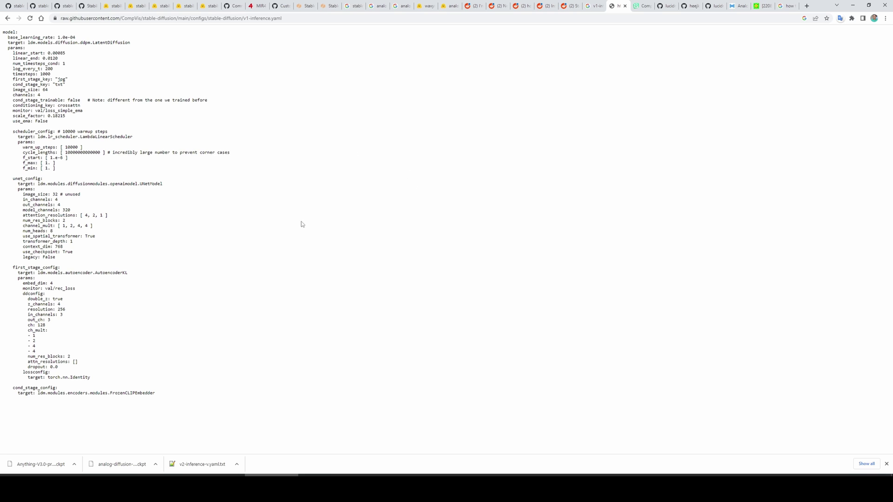
pyautogui.click(848, 5)
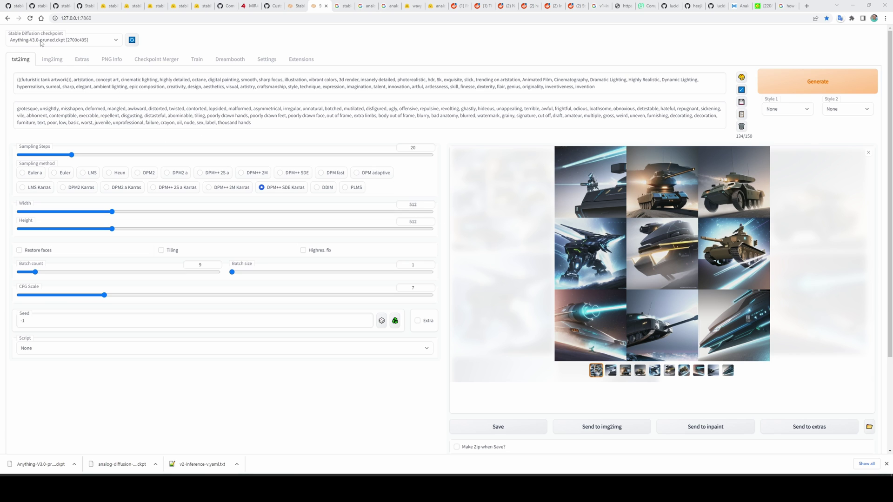
pyautogui.click(583, 187)
pyautogui.click(690, 207)
pyautogui.click(673, 189)
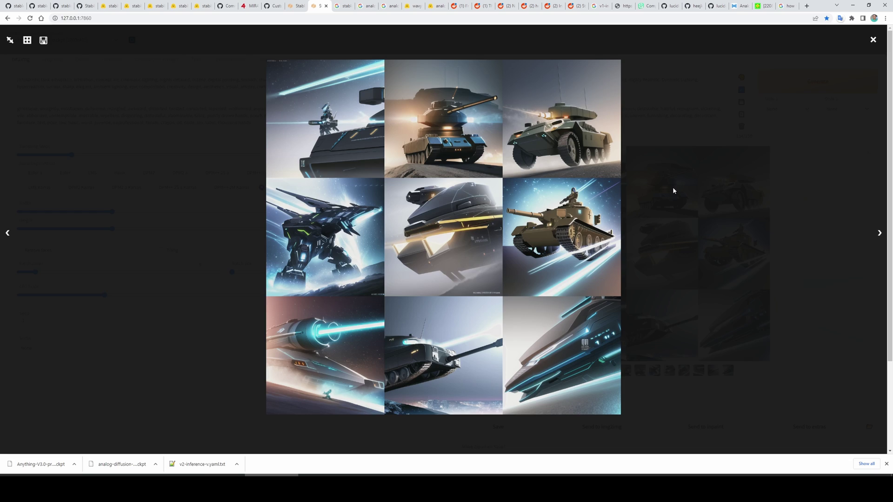
pyautogui.click(716, 203)
pyautogui.click(612, 372)
pyautogui.click(550, 222)
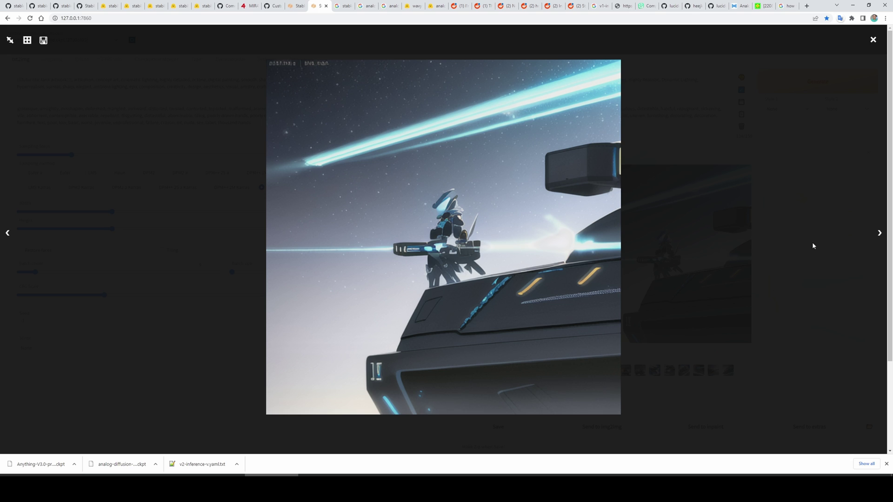
pyautogui.click(878, 234)
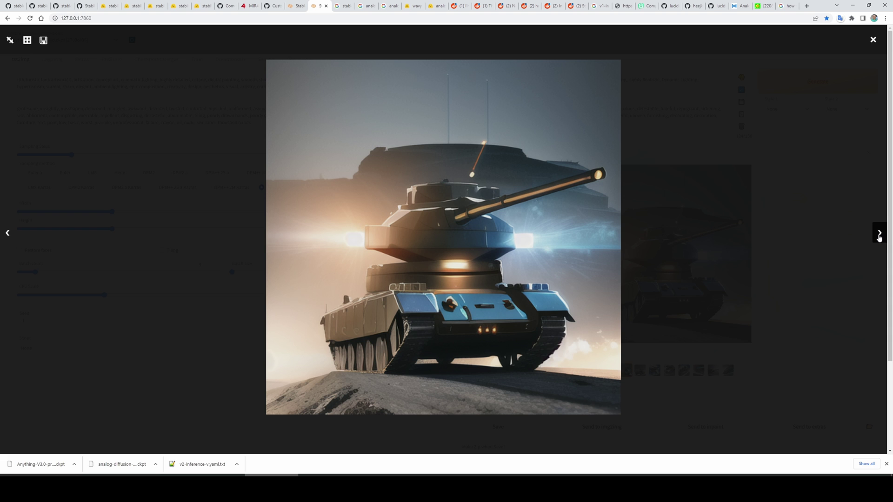
pyautogui.click(879, 235)
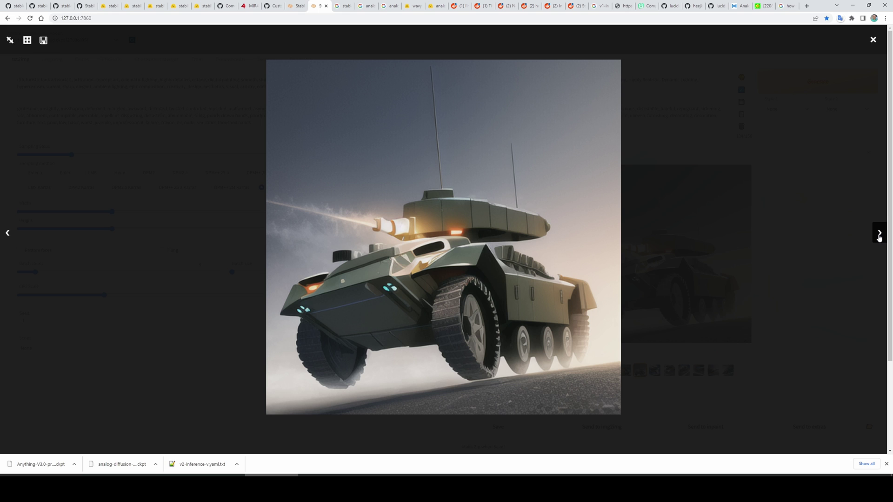
pyautogui.click(879, 238)
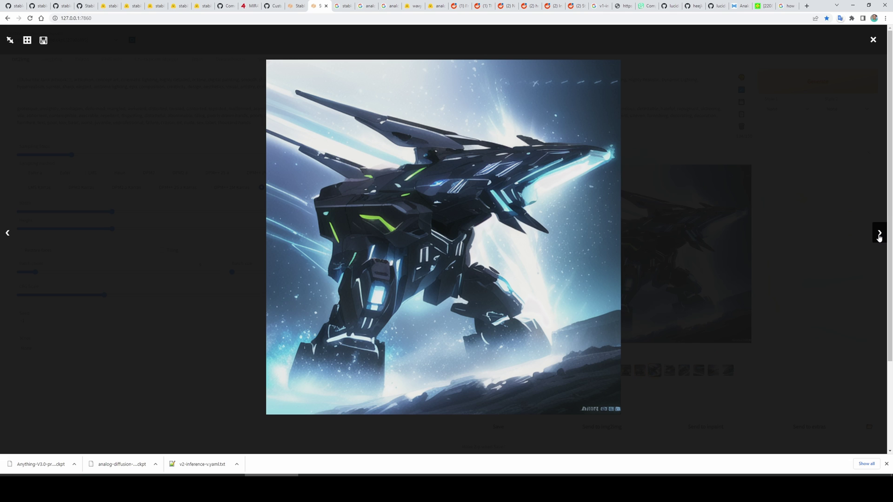
pyautogui.click(879, 237)
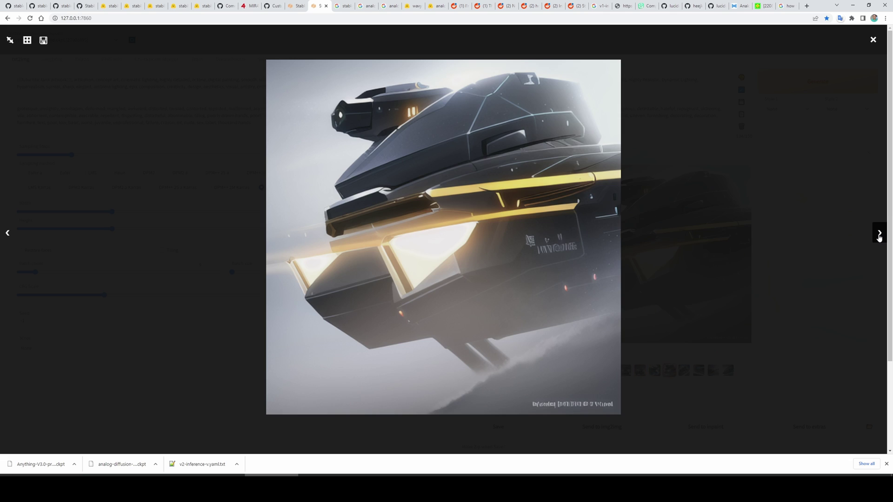
pyautogui.click(879, 238)
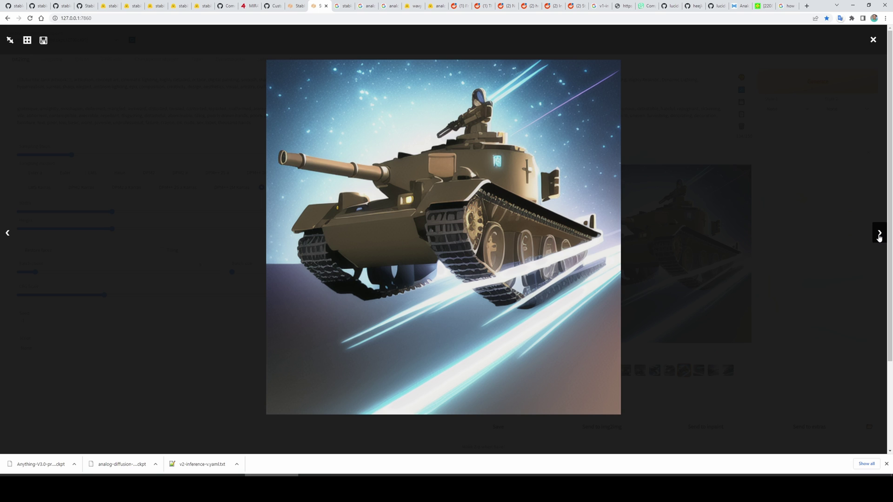
pyautogui.click(879, 238)
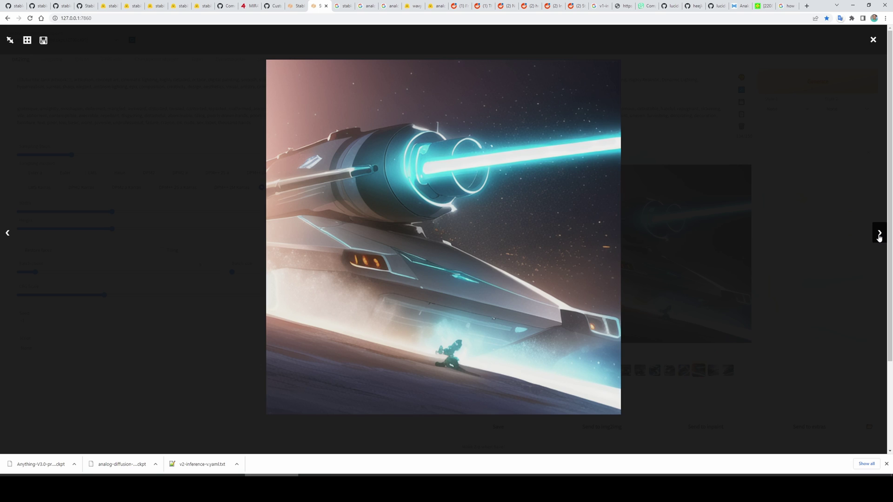
pyautogui.click(878, 237)
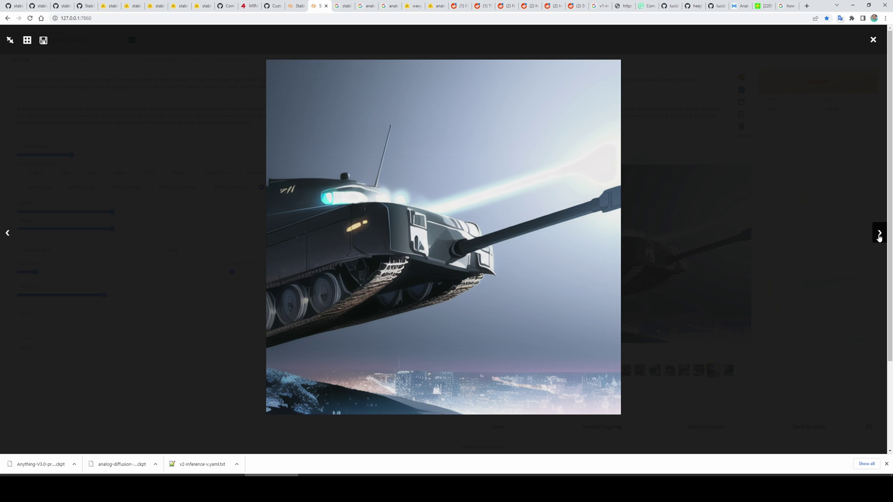
pyautogui.click(880, 238)
pyautogui.click(879, 237)
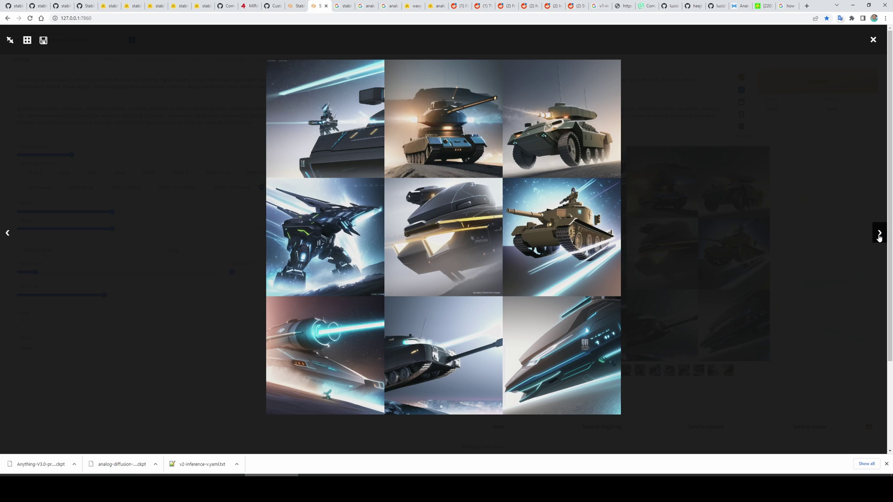
pyautogui.click(849, 234)
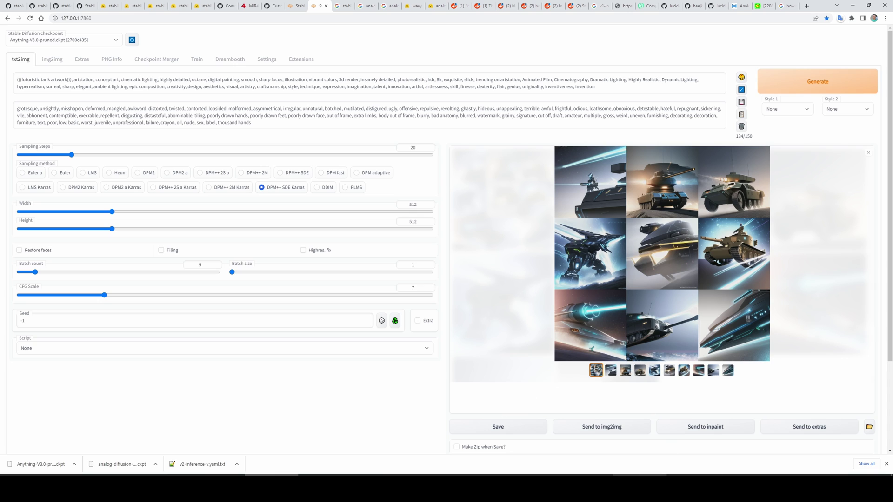
# - Check the analog-diffusion and Anything-V3.0 ckpt and yaml files in models\Stable-diffusion, then return to Hugging Face
pyautogui.click(674, 449)
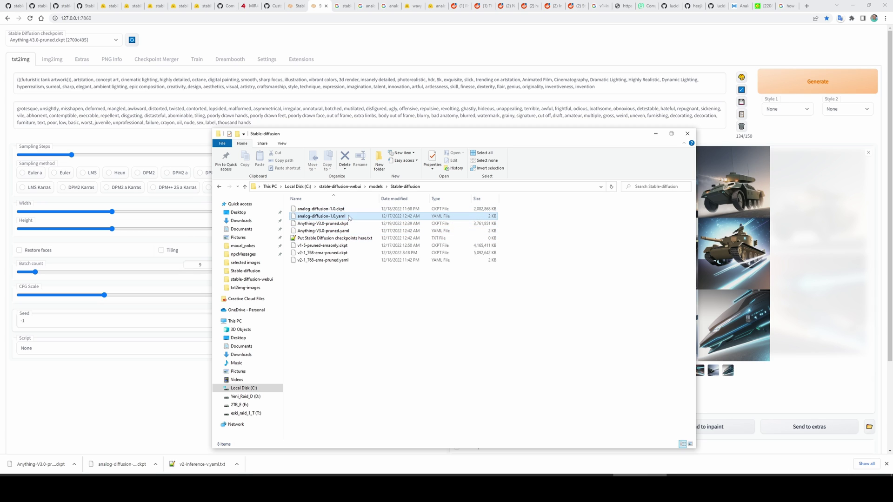
pyautogui.click(342, 216)
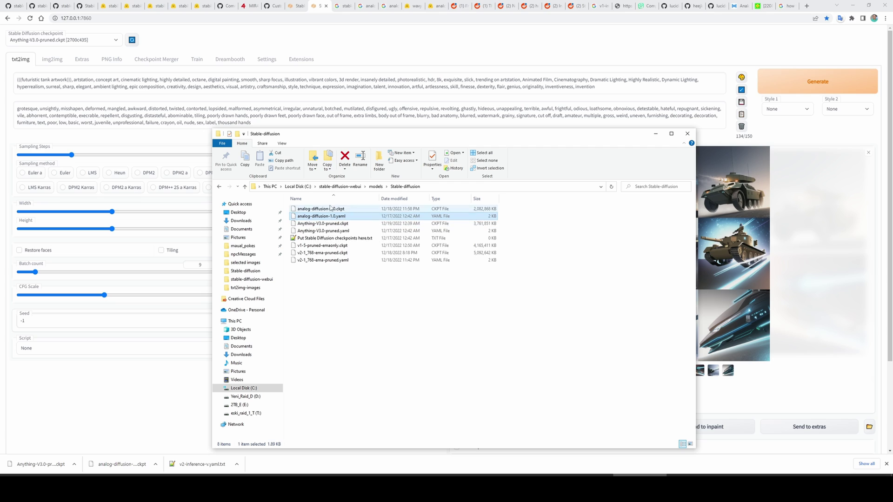
pyautogui.click(345, 225)
pyautogui.click(336, 231)
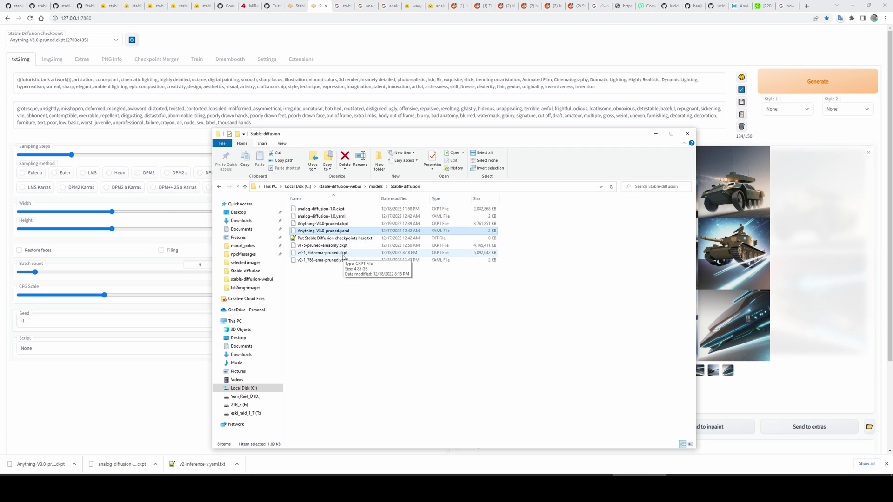
pyautogui.click(178, 5)
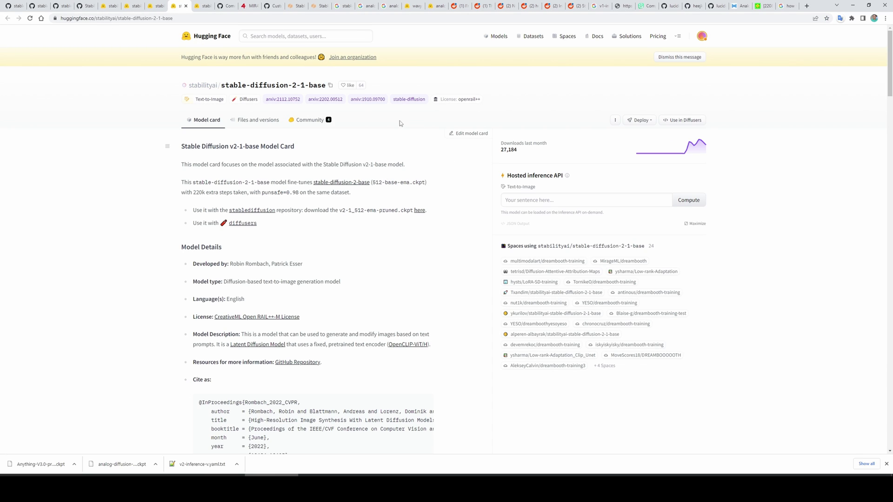
# - Browse stable-diffusion-tagged models by Recently Updated and Most Likes, finishing on Most Downloads
pyautogui.click(408, 102)
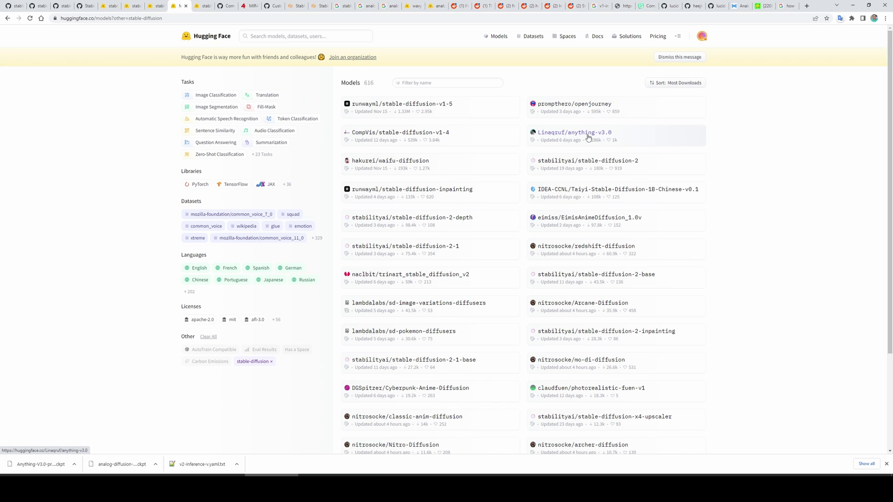
pyautogui.click(676, 83)
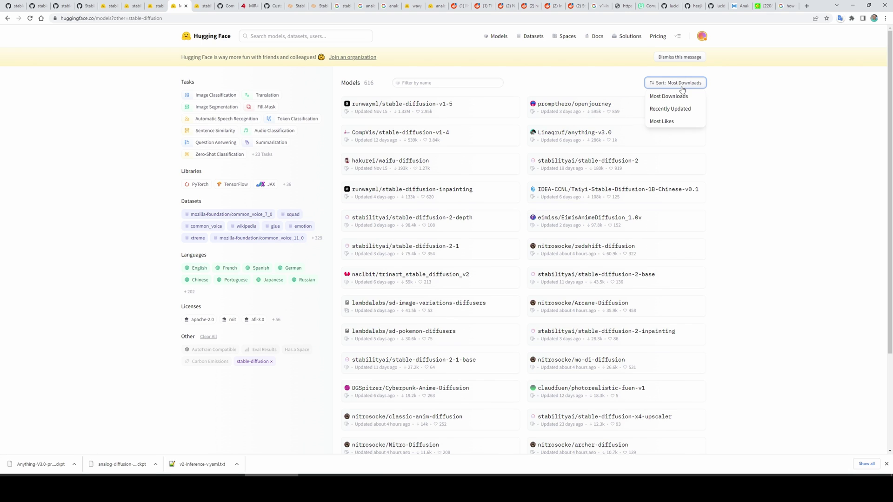
pyautogui.click(671, 109)
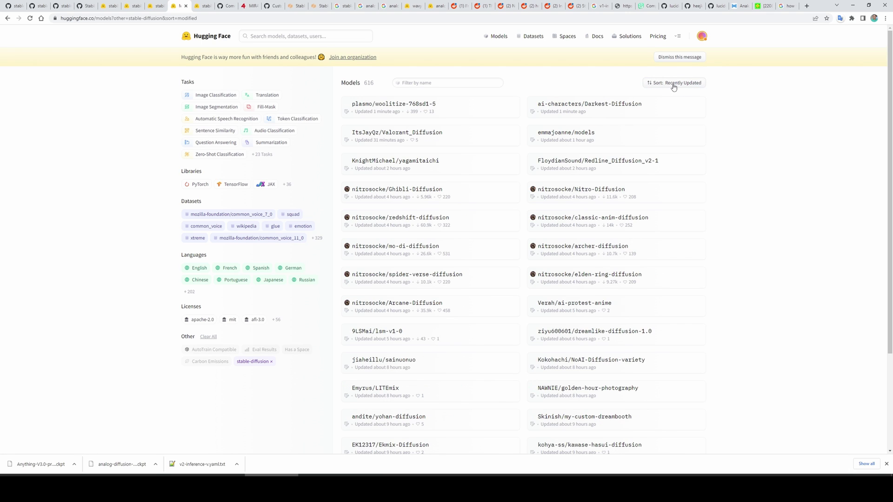
pyautogui.click(667, 121)
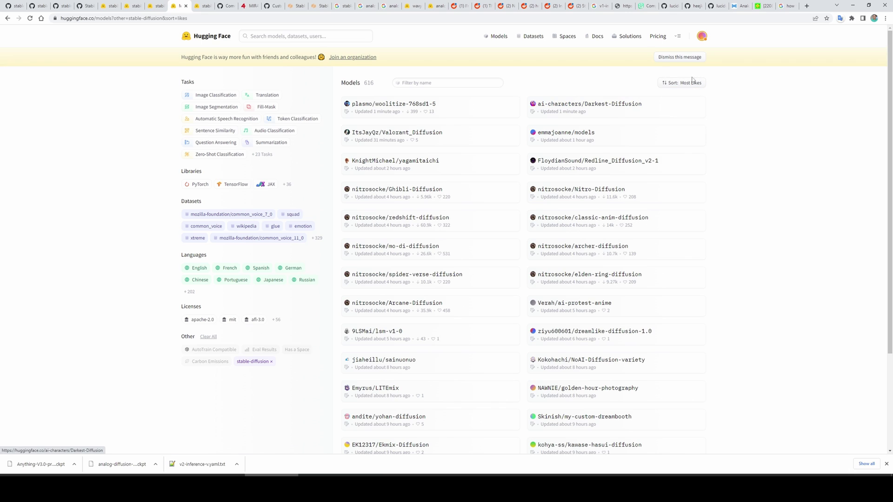
pyautogui.click(682, 84)
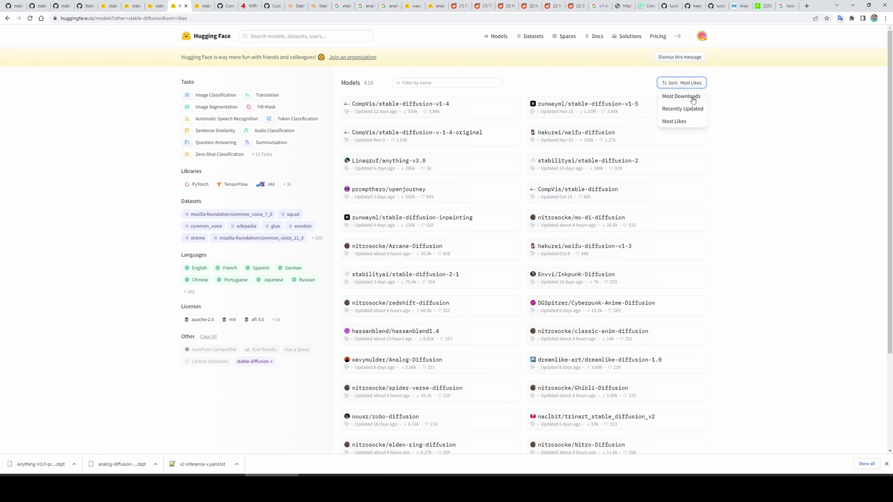
pyautogui.click(691, 98)
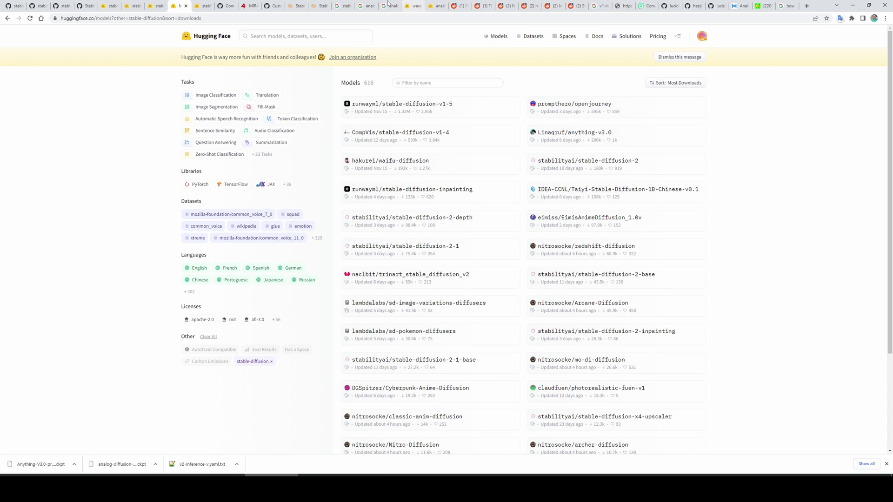
# - Look over the four checkpoints in the web UI's checkpoint list, leaving Anything-V3.0 selected
pyautogui.click(316, 6)
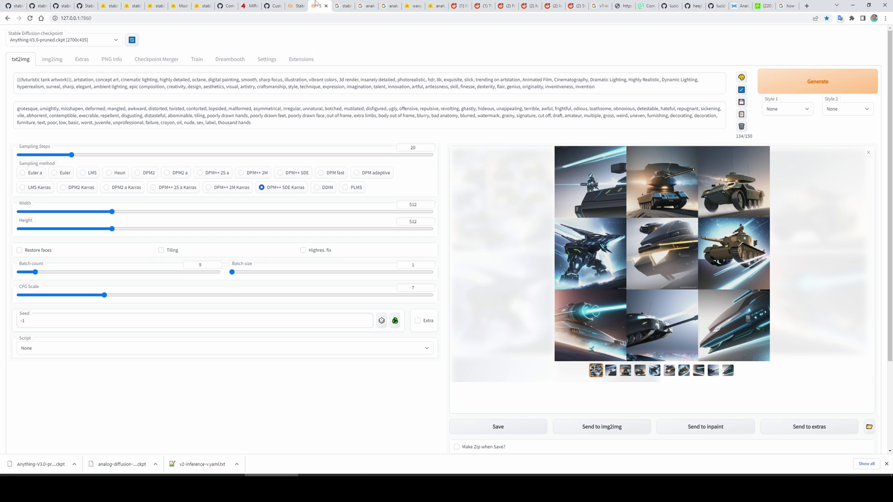
pyautogui.click(97, 42)
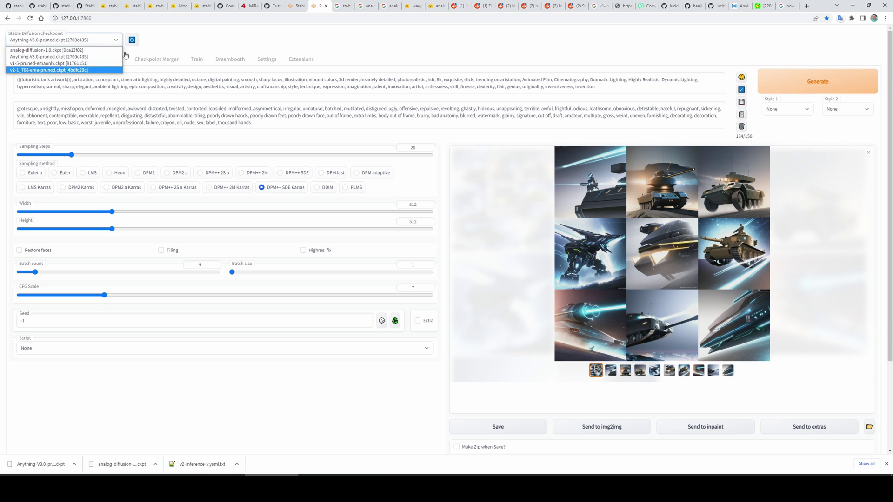
pyautogui.click(85, 60)
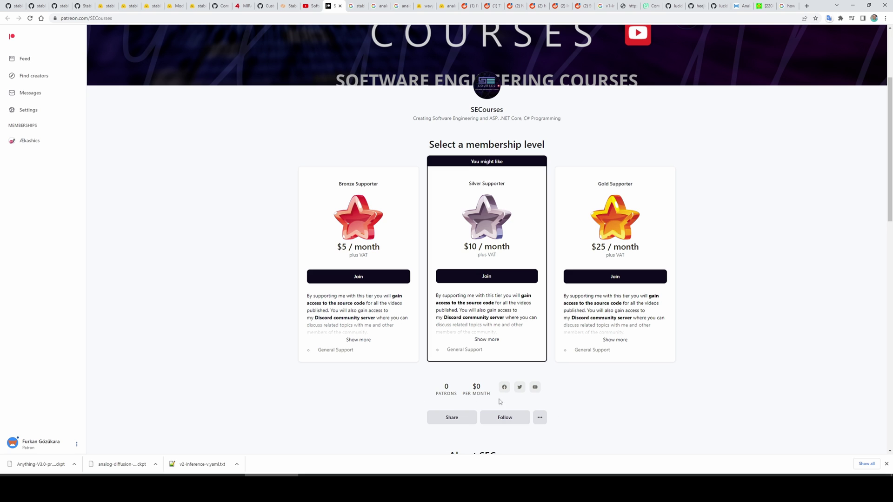
pyautogui.scroll(3, 500, 402)
pyautogui.click(306, 6)
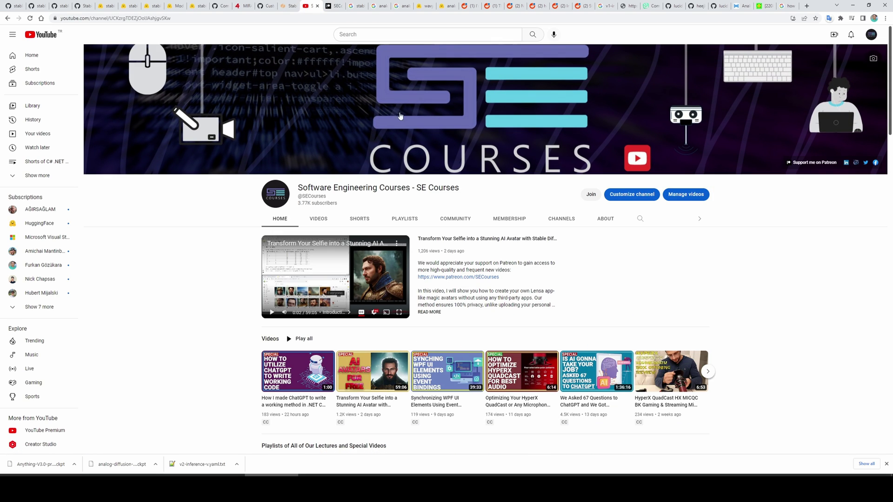